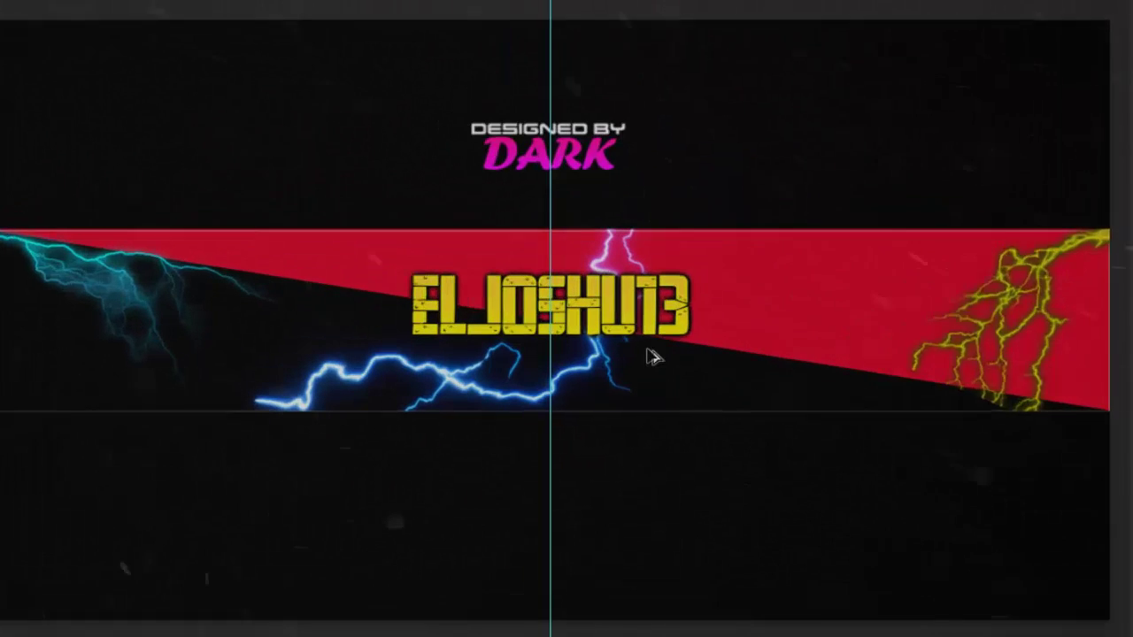
Nudge the ELJOSHU13 title slightly, then zoom out to see the whole banner
click(658, 307)
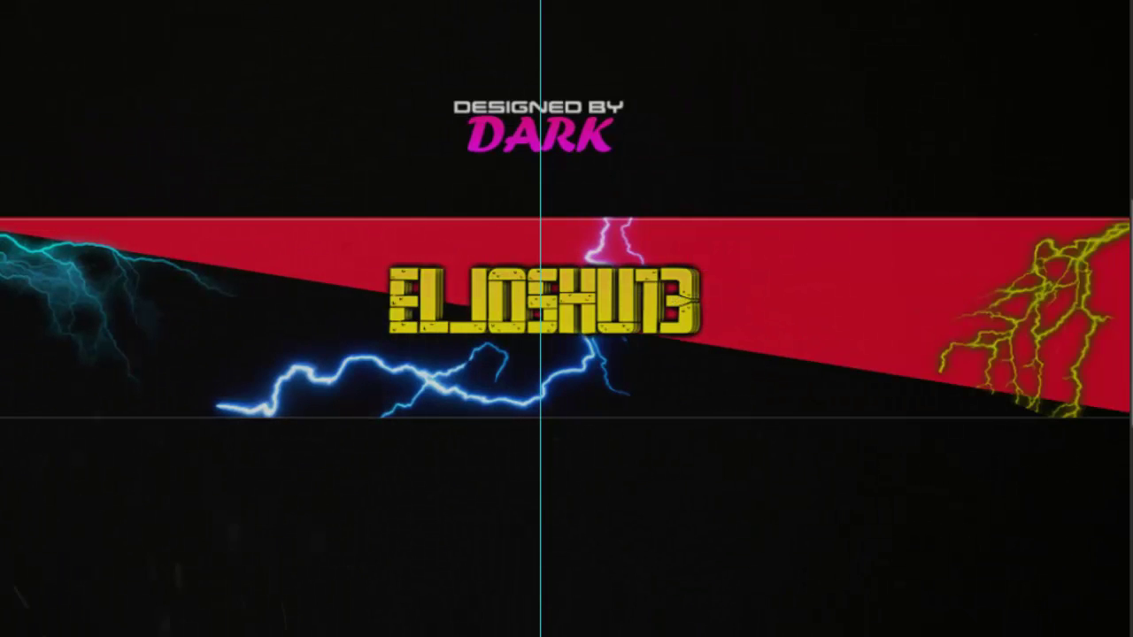
drag(643, 305, 647, 307)
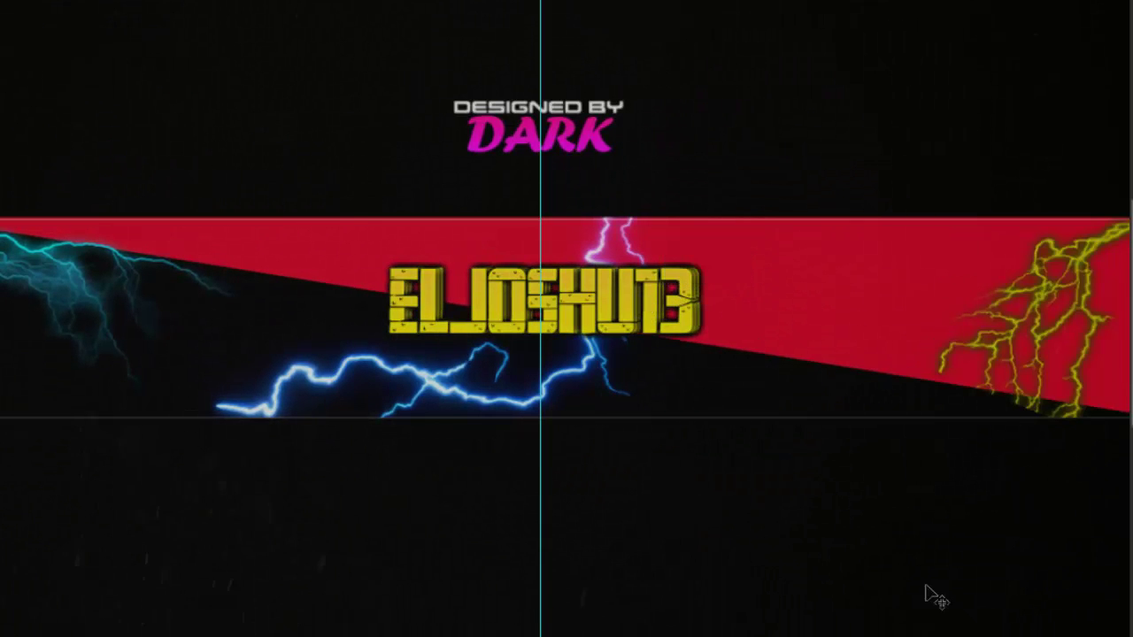
drag(708, 332, 710, 333)
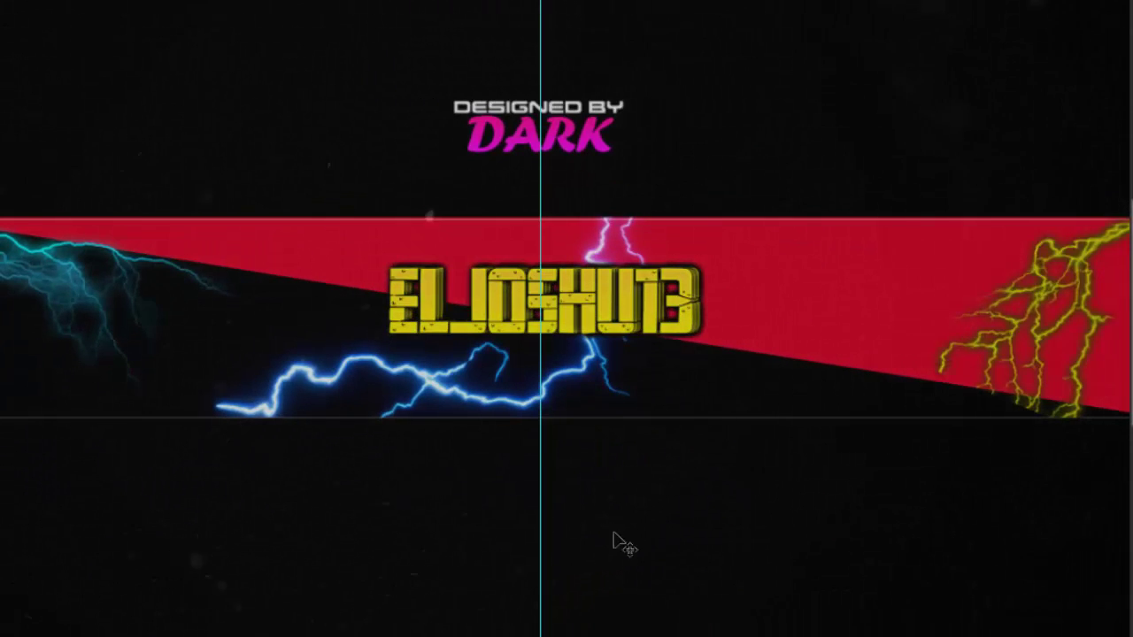
key(ctrl+minus)
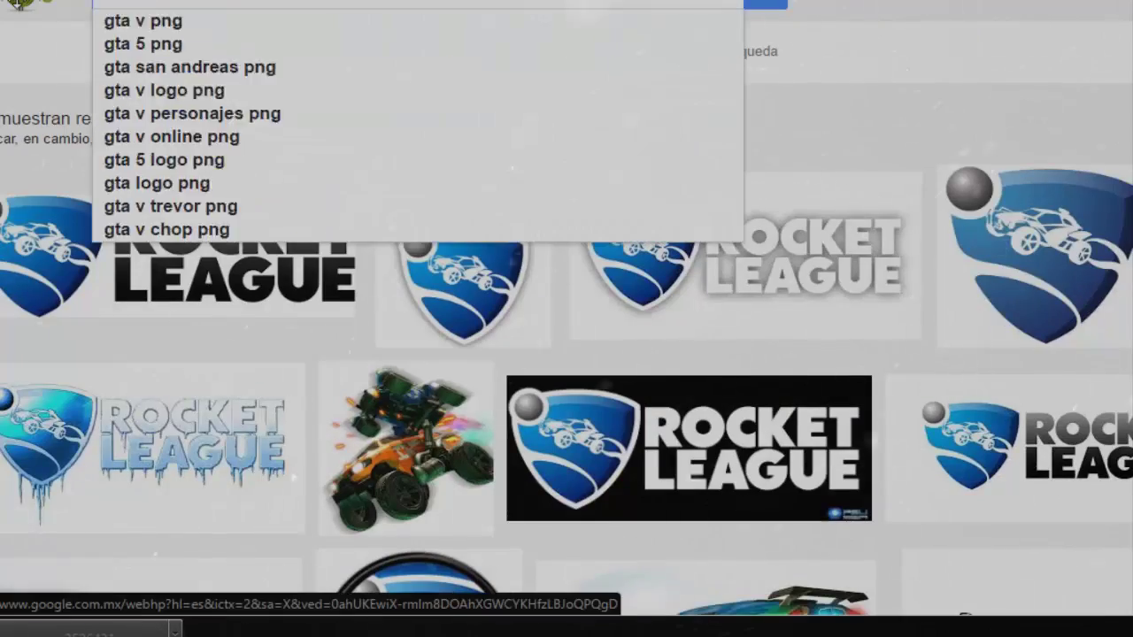
Browse the 'gta v png' image results and open the Michael render preview
scroll(779, 138, down, 1)
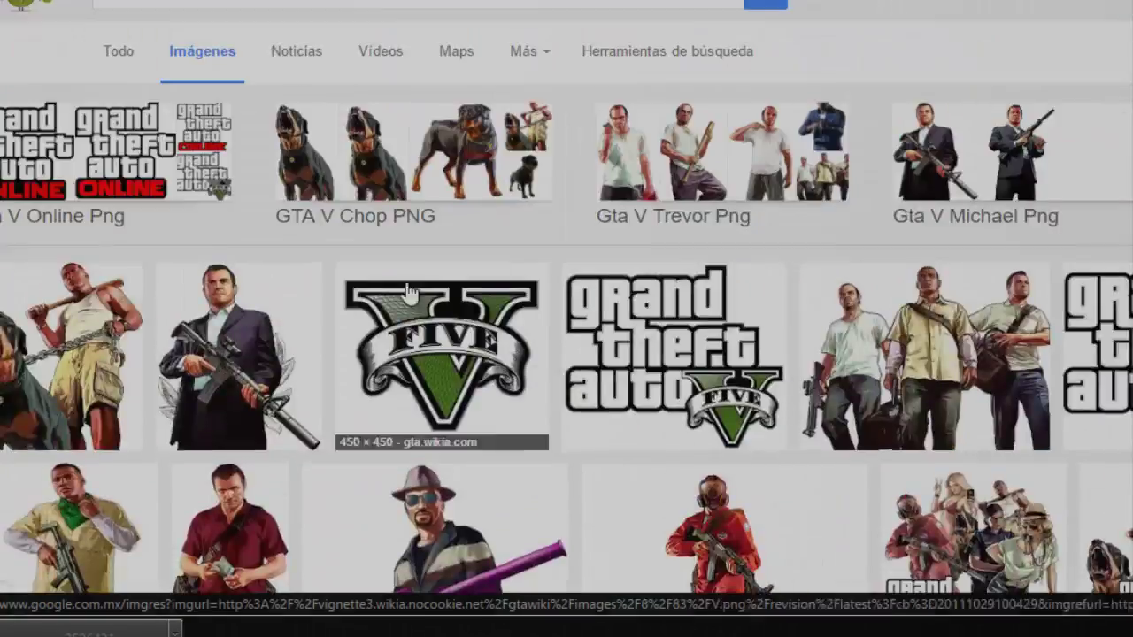
click(235, 252)
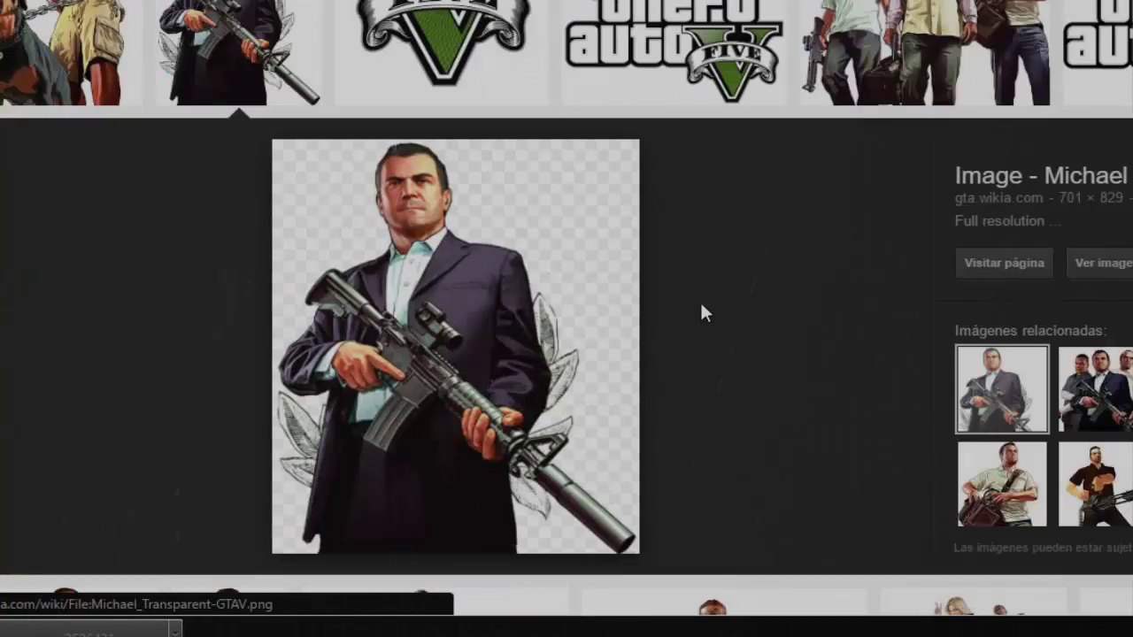
scroll(701, 307, down, 5)
scroll(717, 266, down, 5)
scroll(731, 237, down, 5)
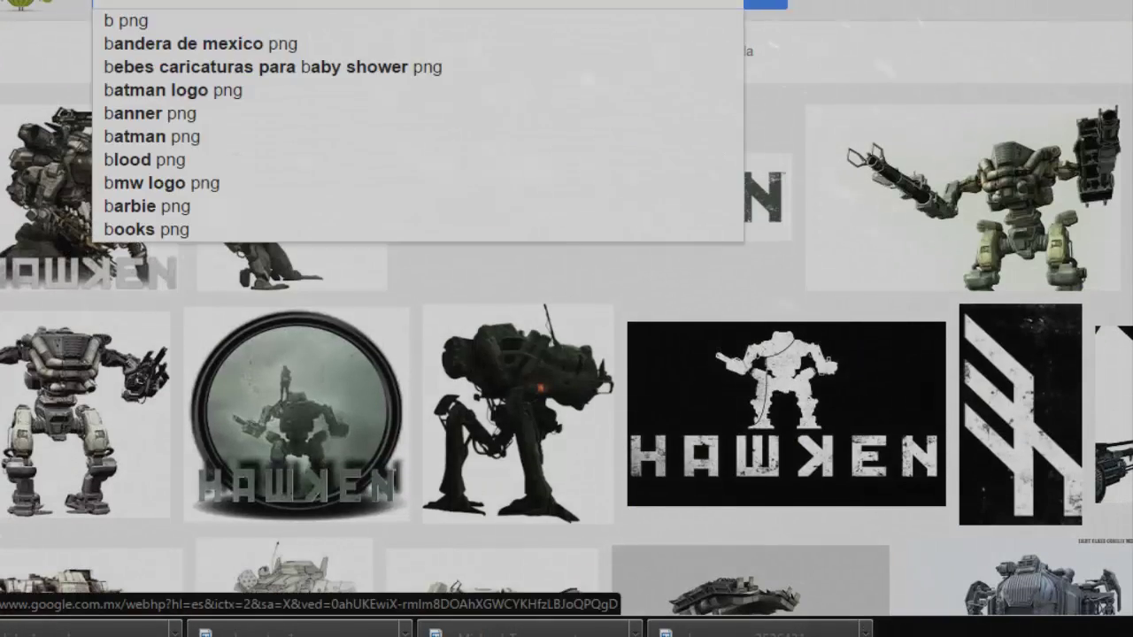
scroll(874, 330, down, 5)
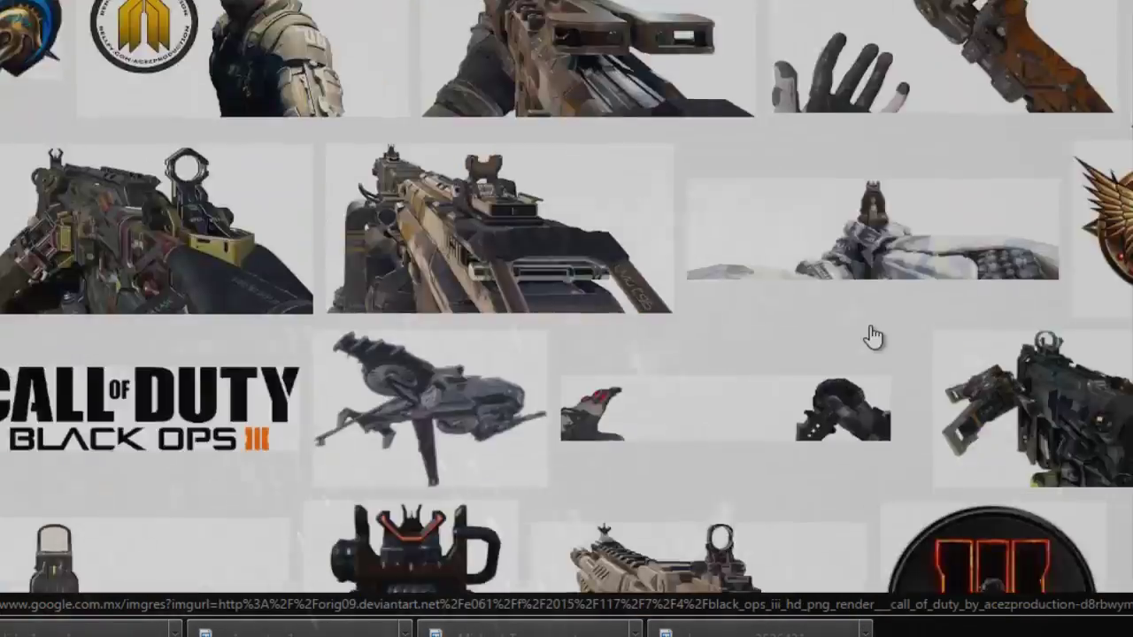
scroll(874, 332, down, 5)
scroll(873, 335, down, 5)
scroll(873, 336, down, 5)
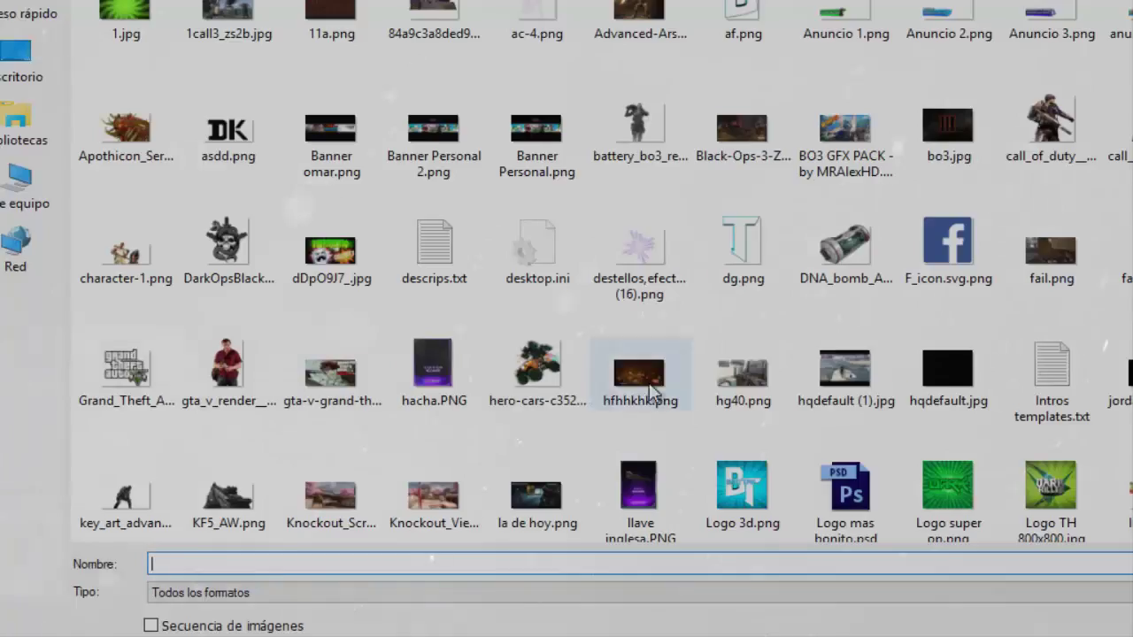
Place the mech render and a shrunken GTA character at the banner's left
scroll(928, 332, down, 2)
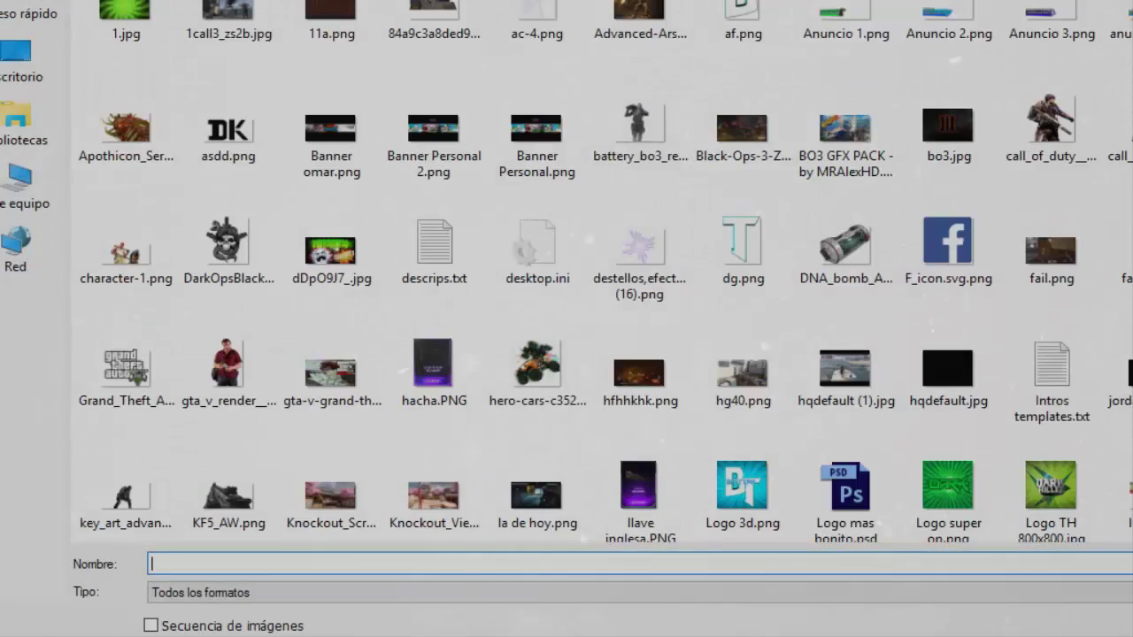
scroll(506, 405, down, 2)
scroll(569, 453, down, 3)
scroll(570, 453, down, 5)
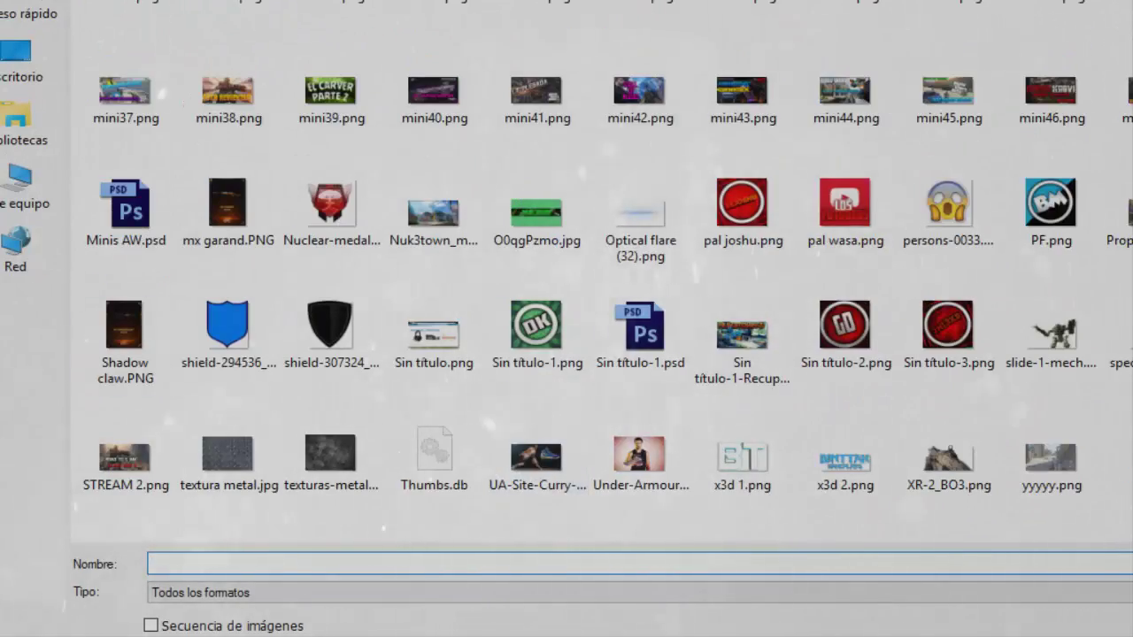
double_click(1051, 332)
key(Return)
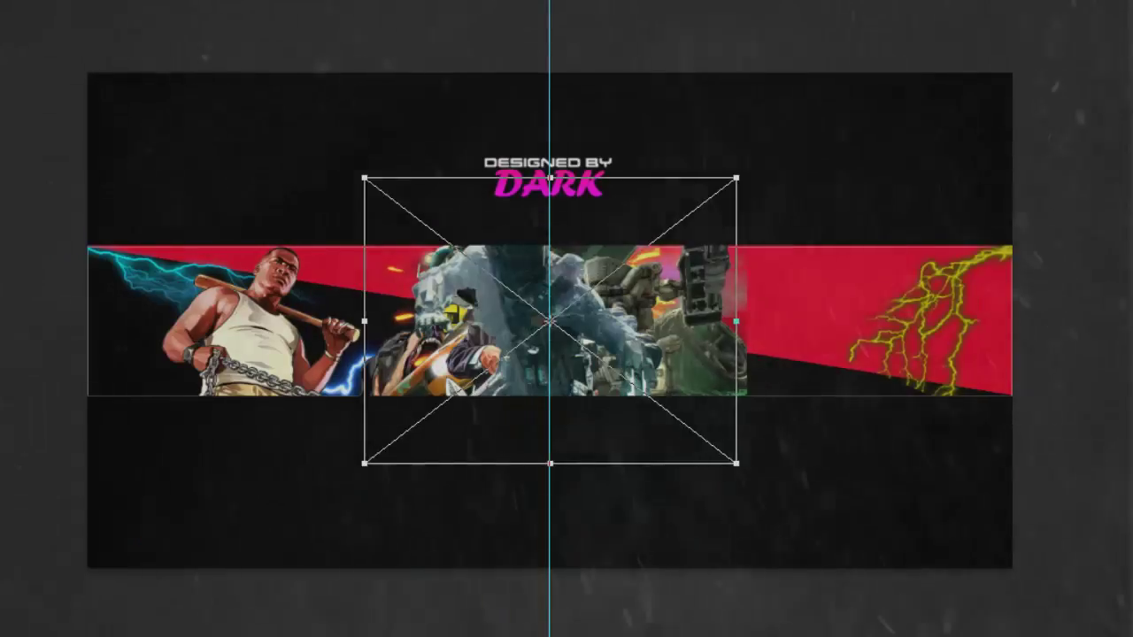
key(Return)
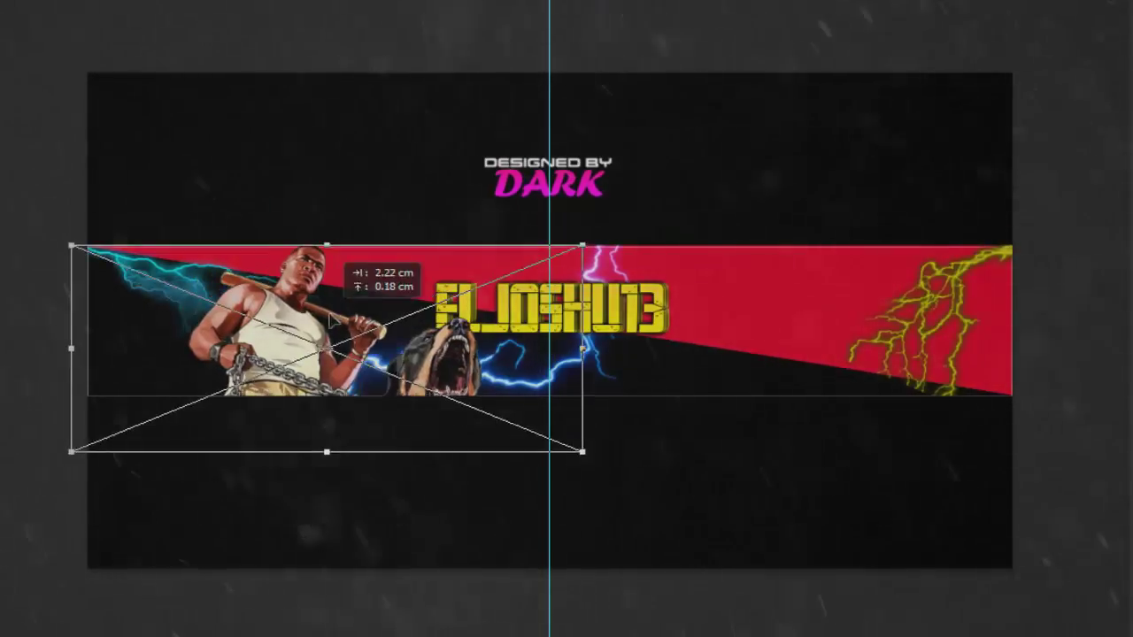
drag(467, 453, 341, 395)
key(Return)
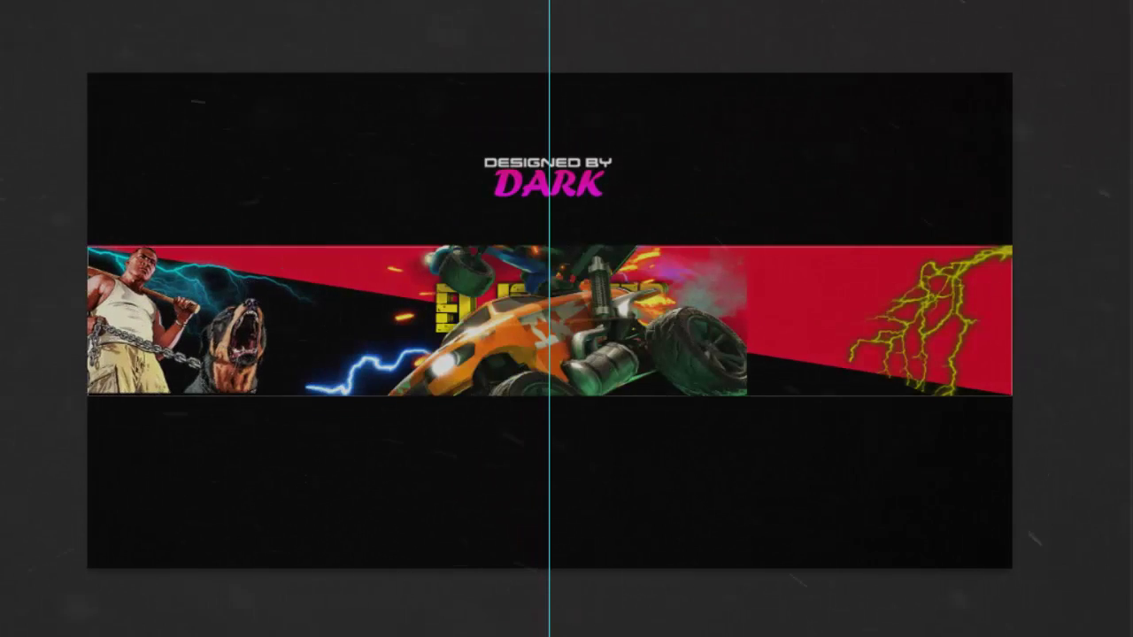
Shrink the car image and move it into the red band's top-right corner
key(ctrl+t)
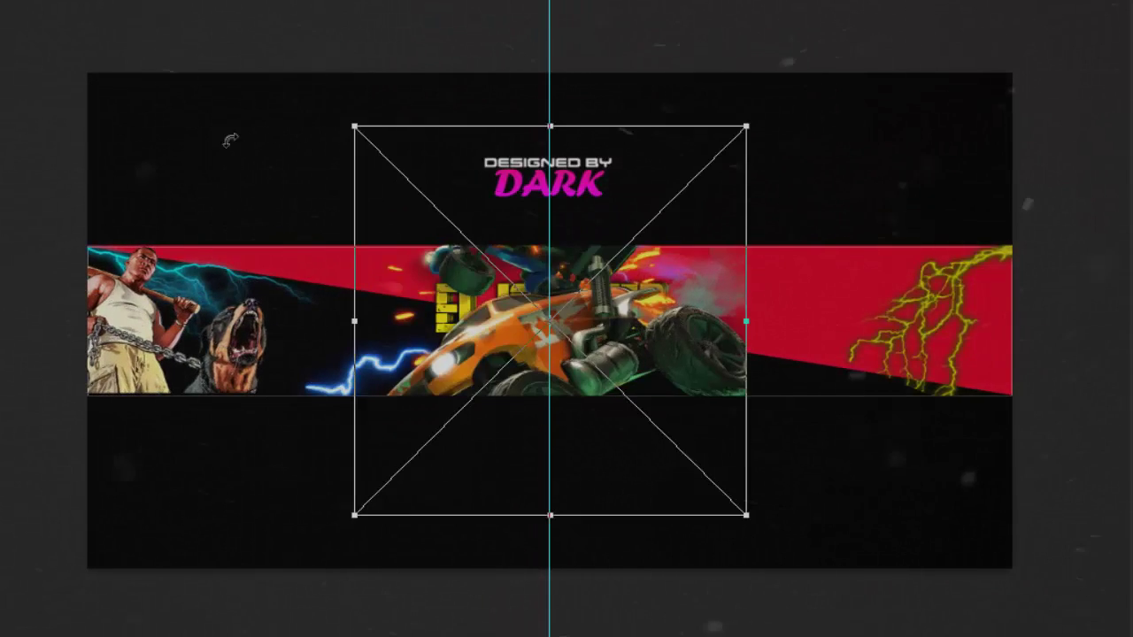
drag(354, 132, 412, 182)
drag(575, 345, 991, 284)
drag(1094, 182, 1027, 294)
drag(886, 294, 892, 310)
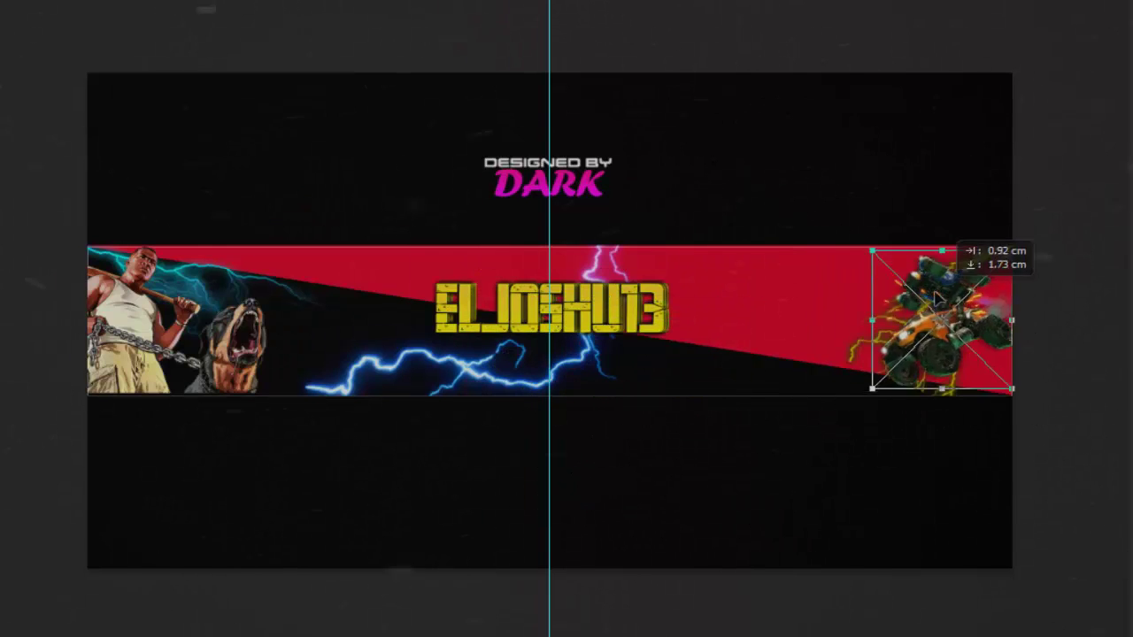
drag(948, 339, 961, 276)
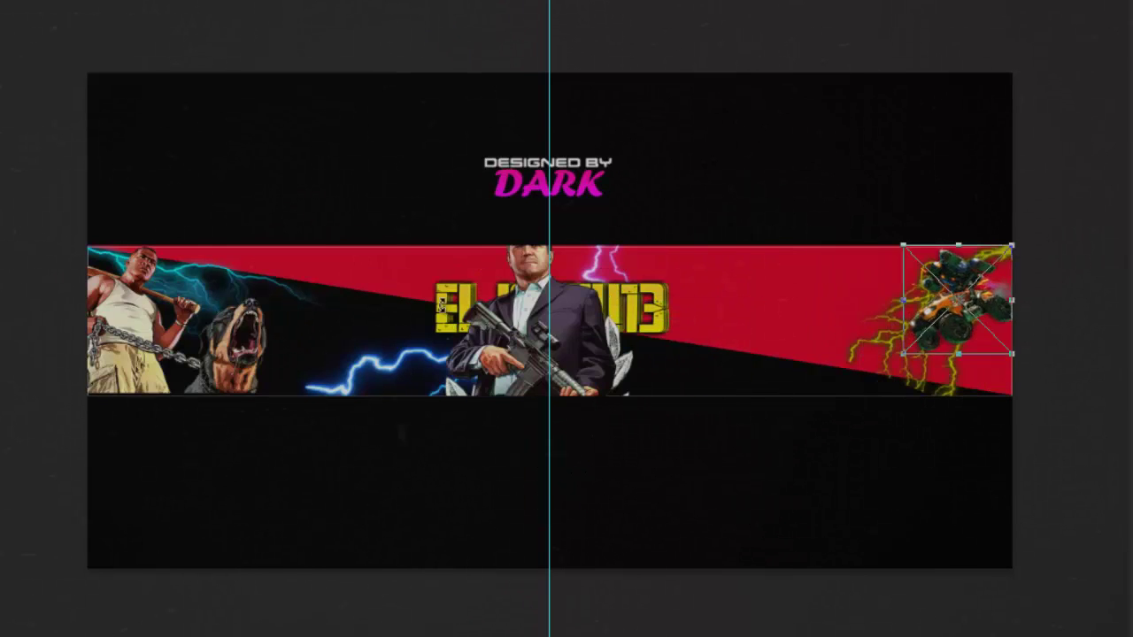
Shrink the robot render and move it to the right side of the banner
key(ctrl+t)
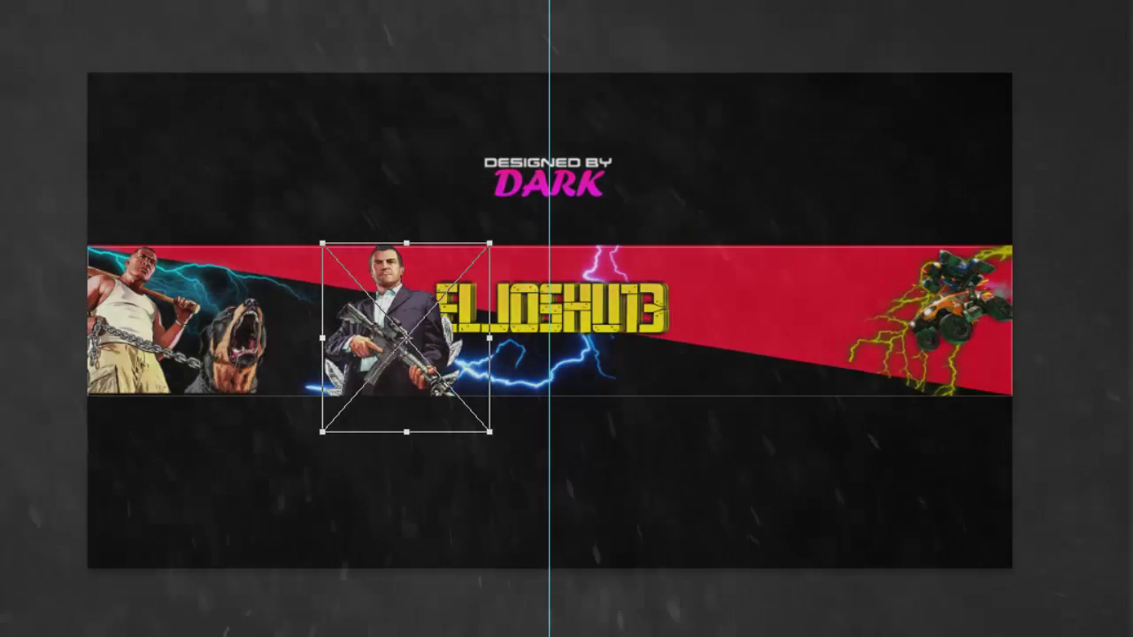
key(ctrl+t)
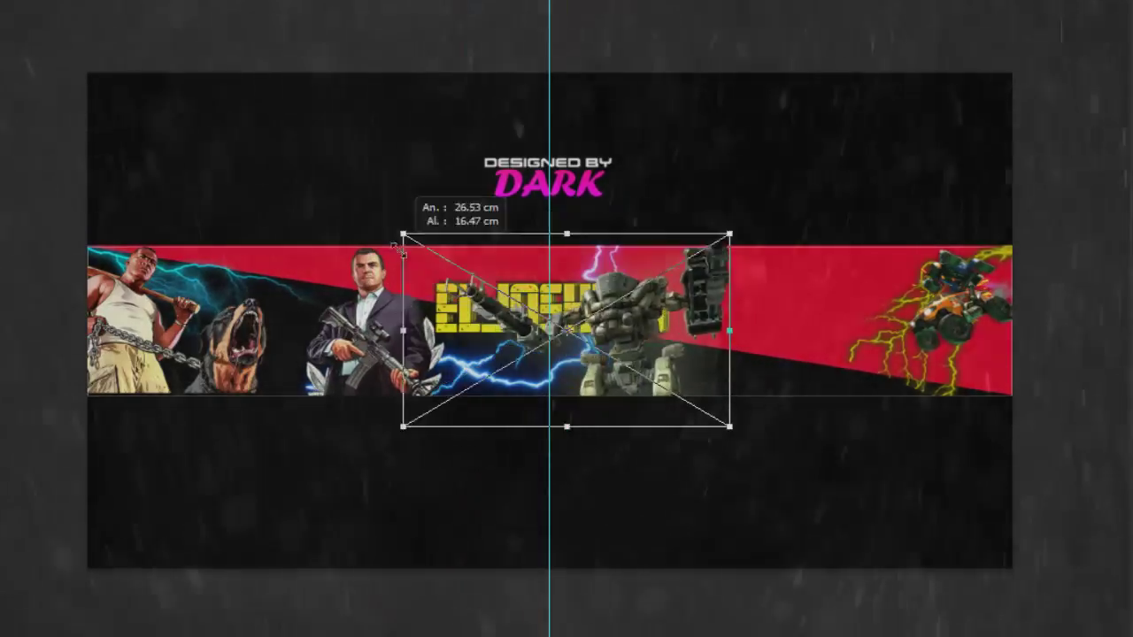
drag(567, 301, 872, 296)
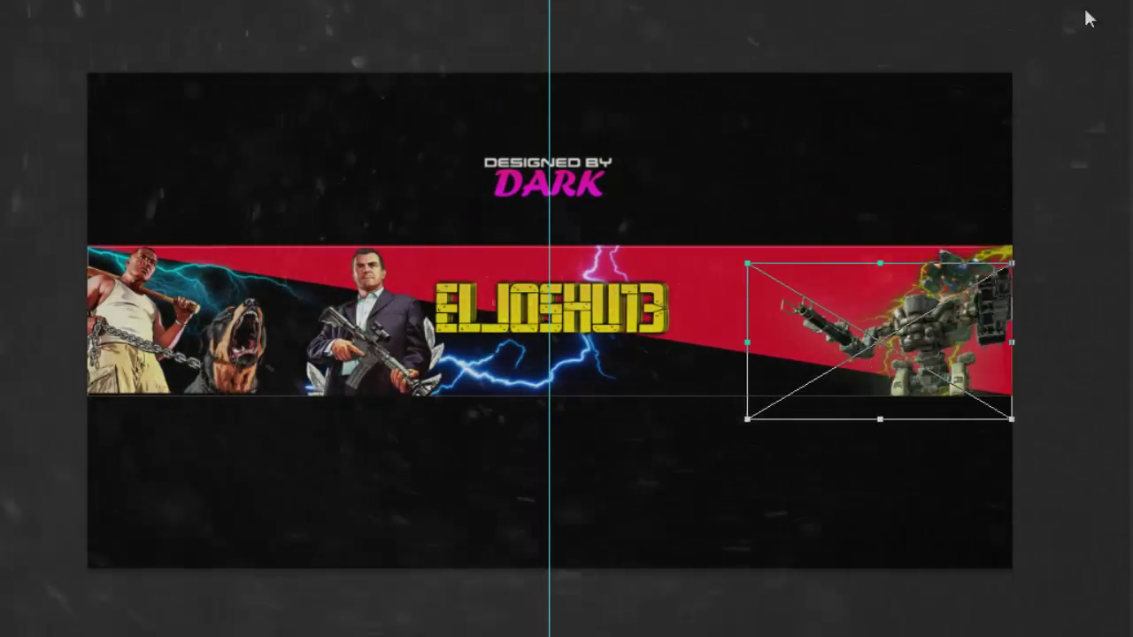
key(Return)
Add the monster over the title's left part and the rifleman beside the title's right
key(ctrl+v)
key(ctrl+t)
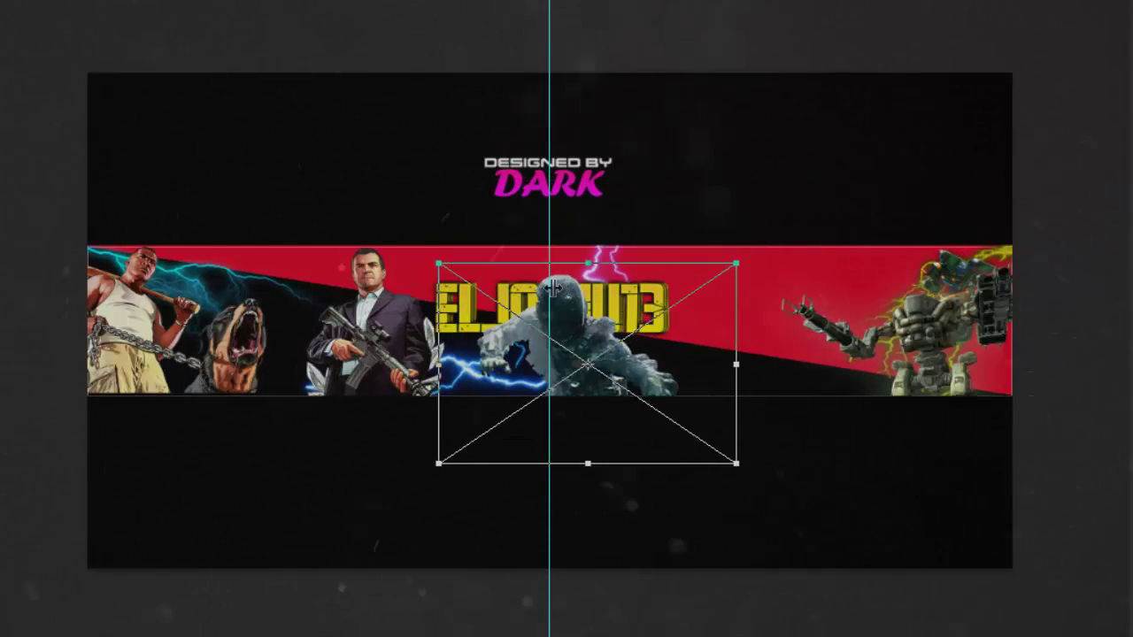
drag(366, 175, 387, 193)
drag(550, 319, 640, 404)
drag(817, 537, 523, 451)
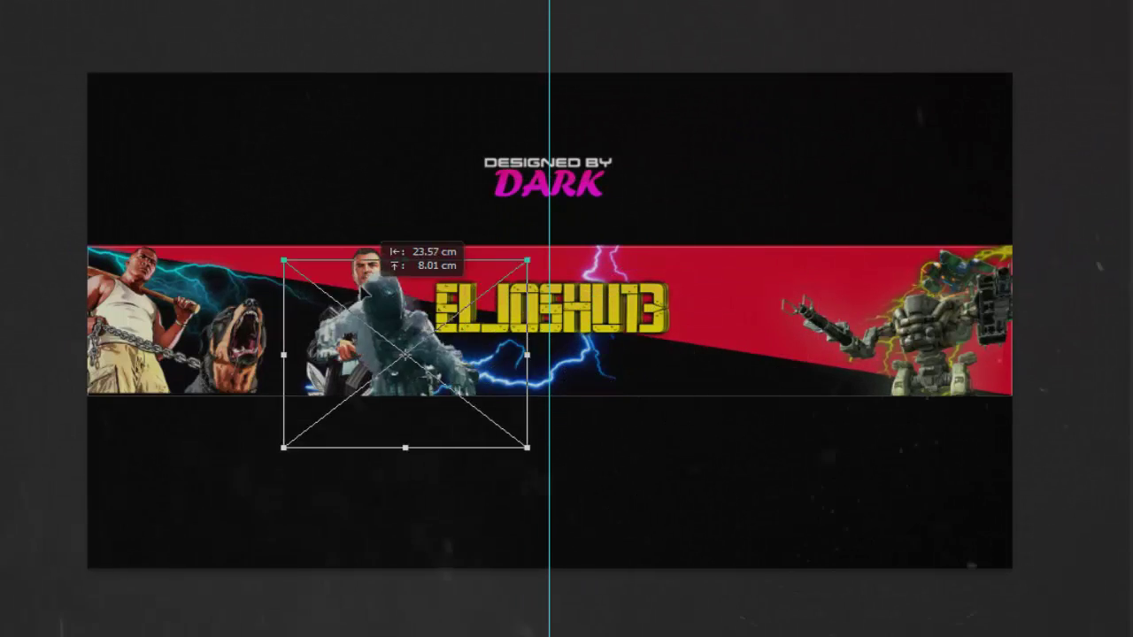
drag(403, 352, 389, 332)
key(ctrl+v)
drag(693, 397, 902, 398)
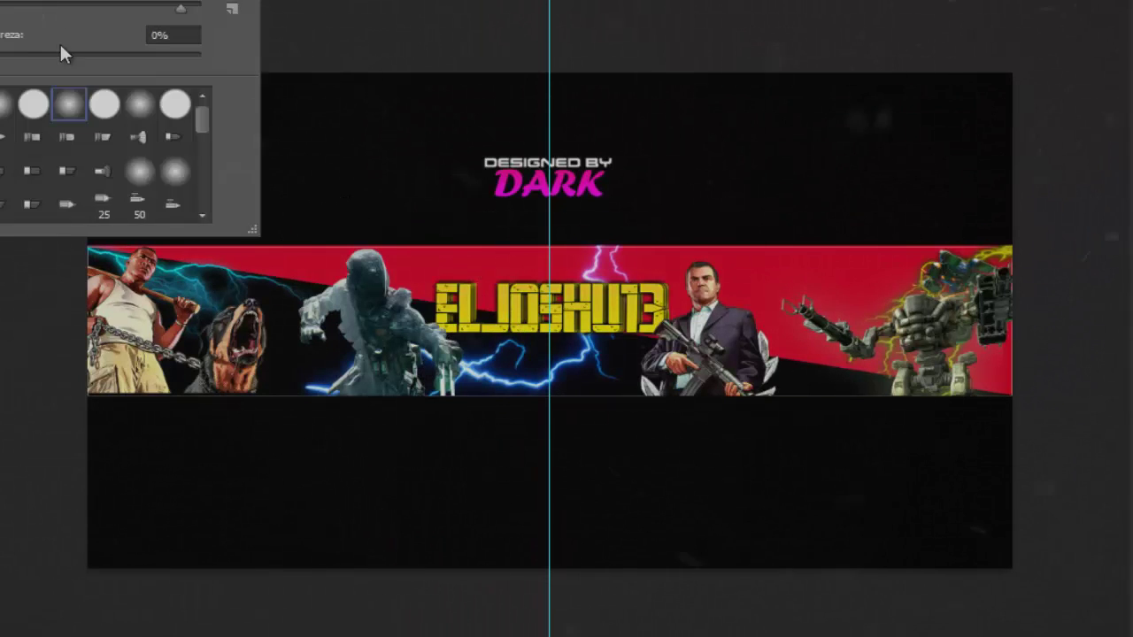
Paint blue on the monster's lower leg with a soft round brush, then drag the ELJOSHU13 title down
click(342, 303)
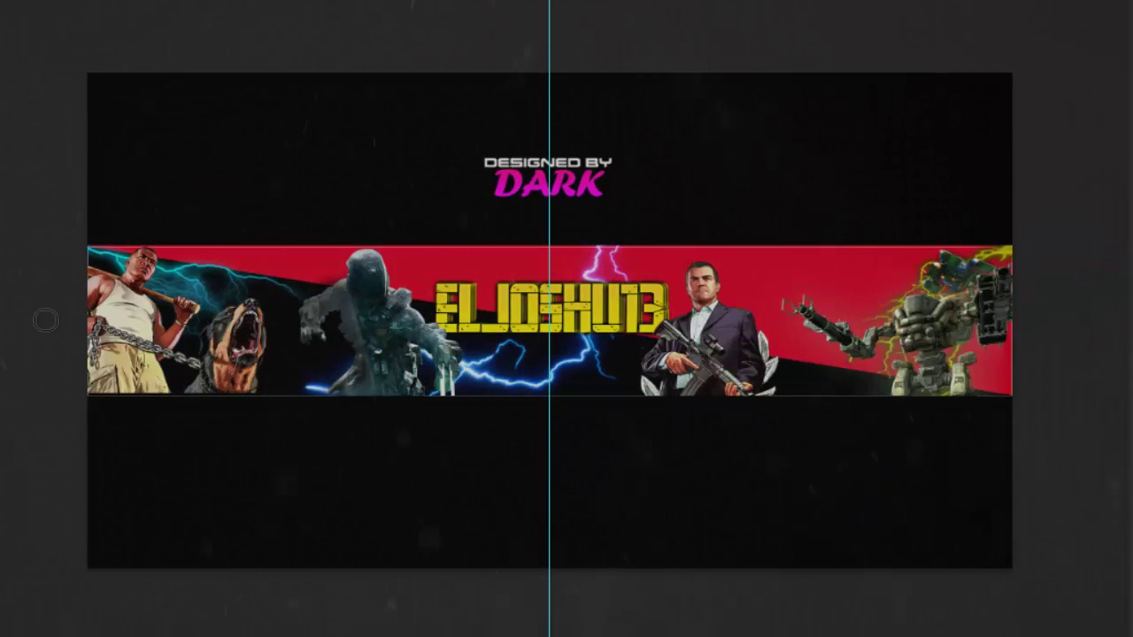
click(447, 378)
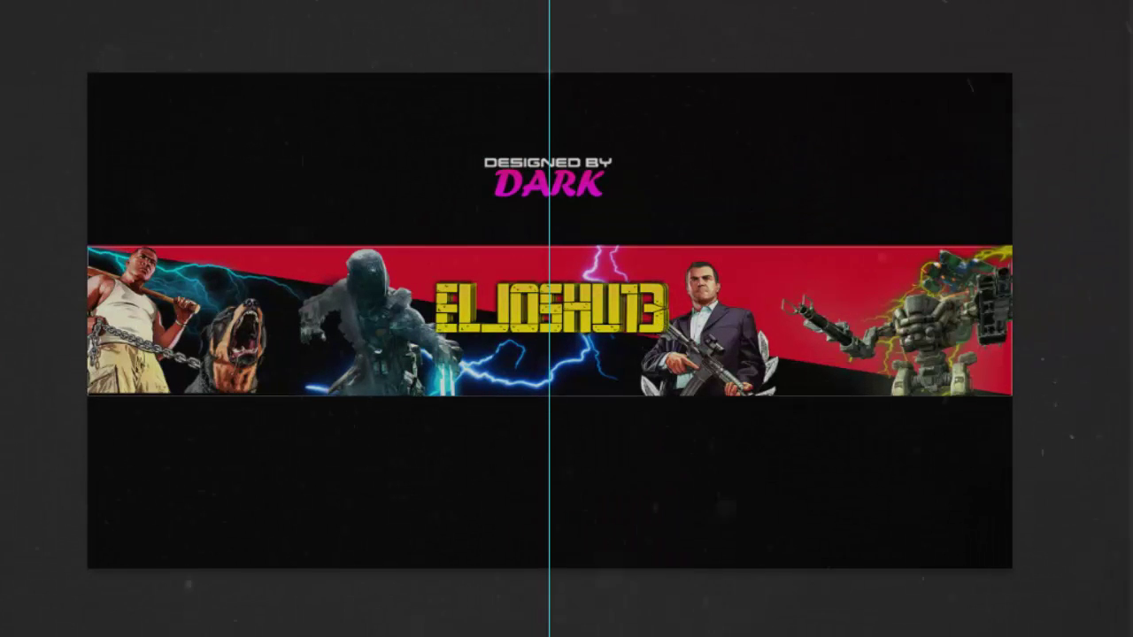
drag(599, 341, 550, 345)
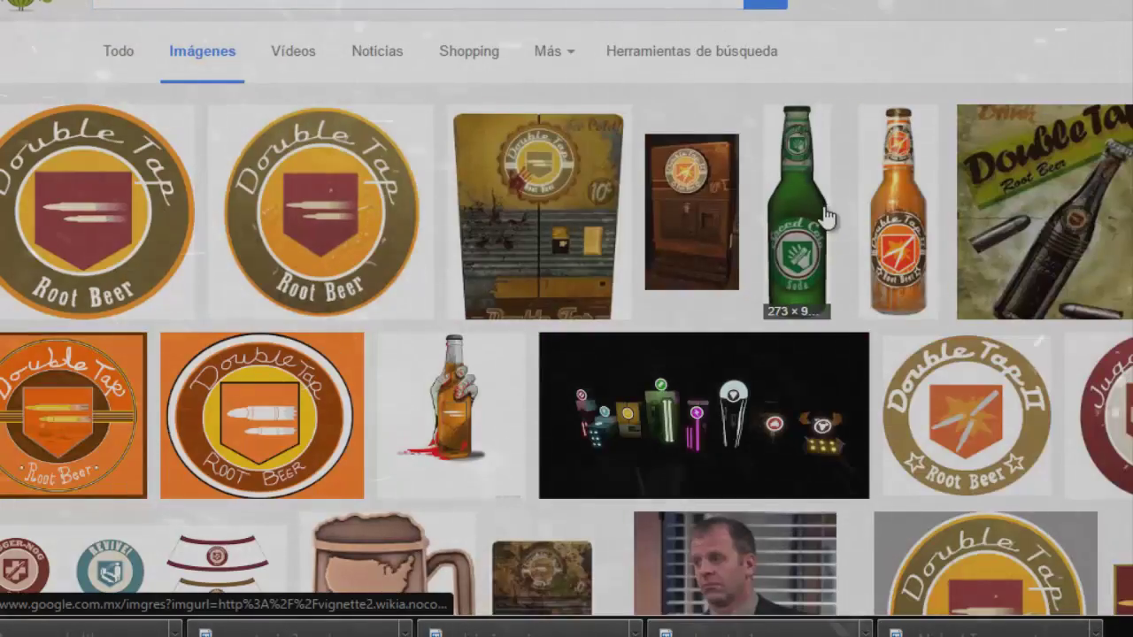
Save the Double Tap, Speed Cola and Revive bottle images from the image previews
click(894, 203)
right_click(505, 312)
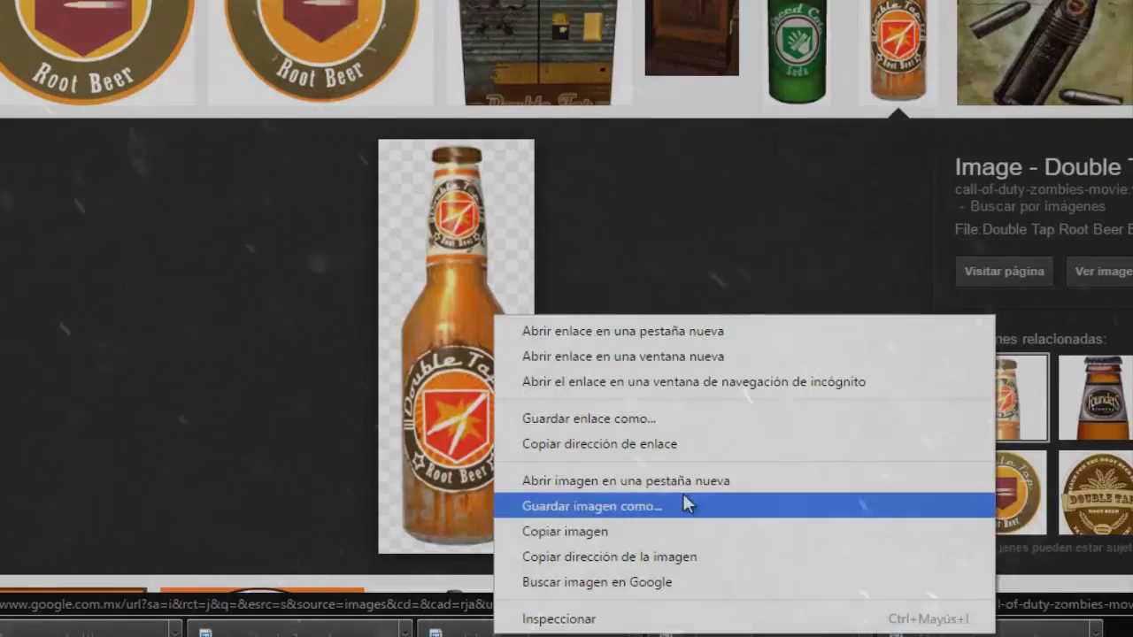
click(685, 504)
key(Return)
right_click(506, 366)
click(646, 551)
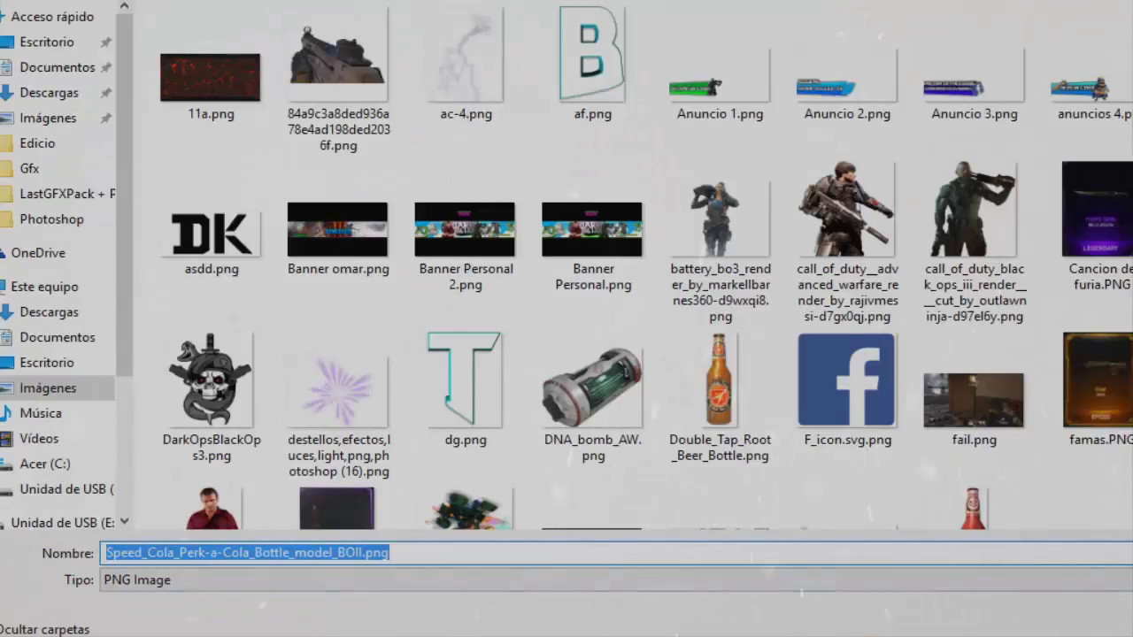
key(Return)
click(999, 482)
right_click(505, 405)
click(614, 286)
key(Return)
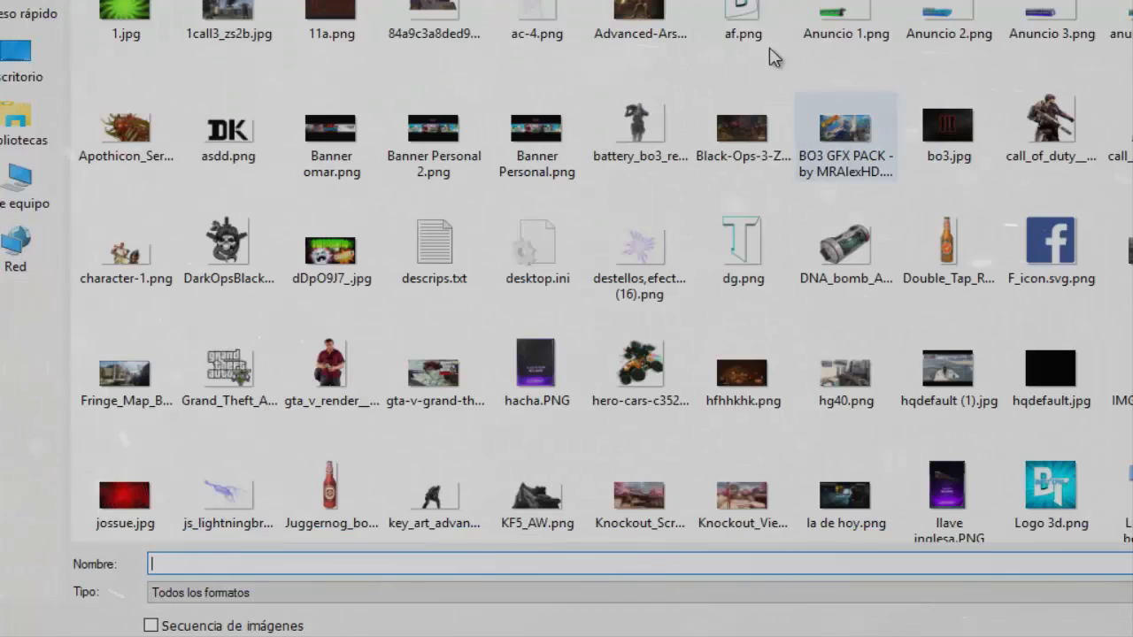
Place the Double_Tap_Root_Beer_Bottle.png and a second bottle, shrinking it and moving it right
click(956, 255)
double_click(961, 256)
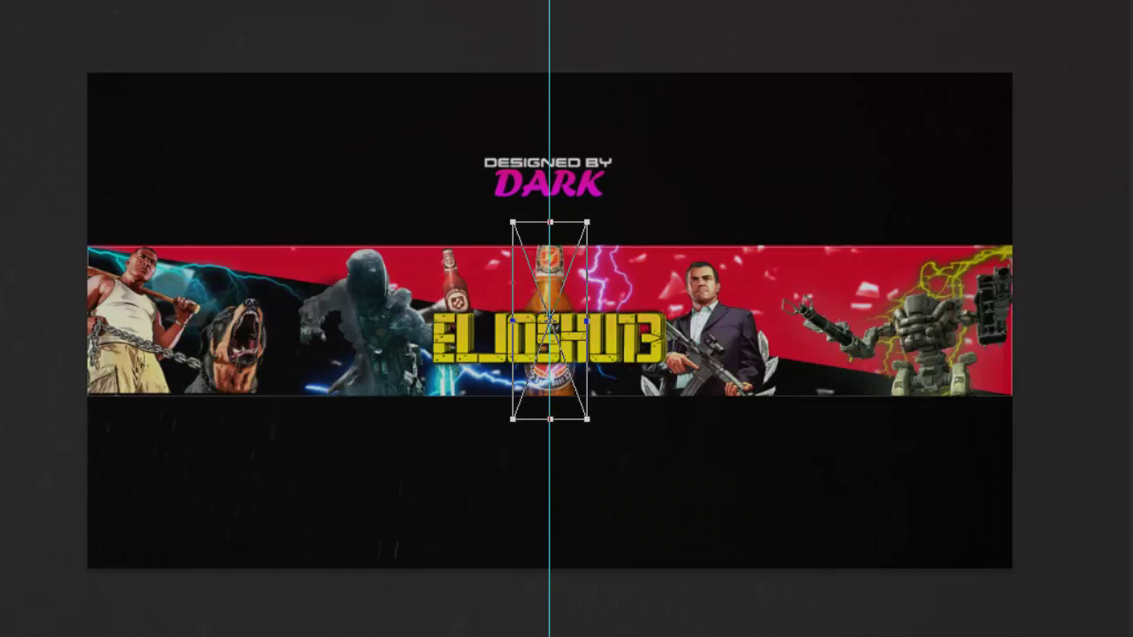
key(Return)
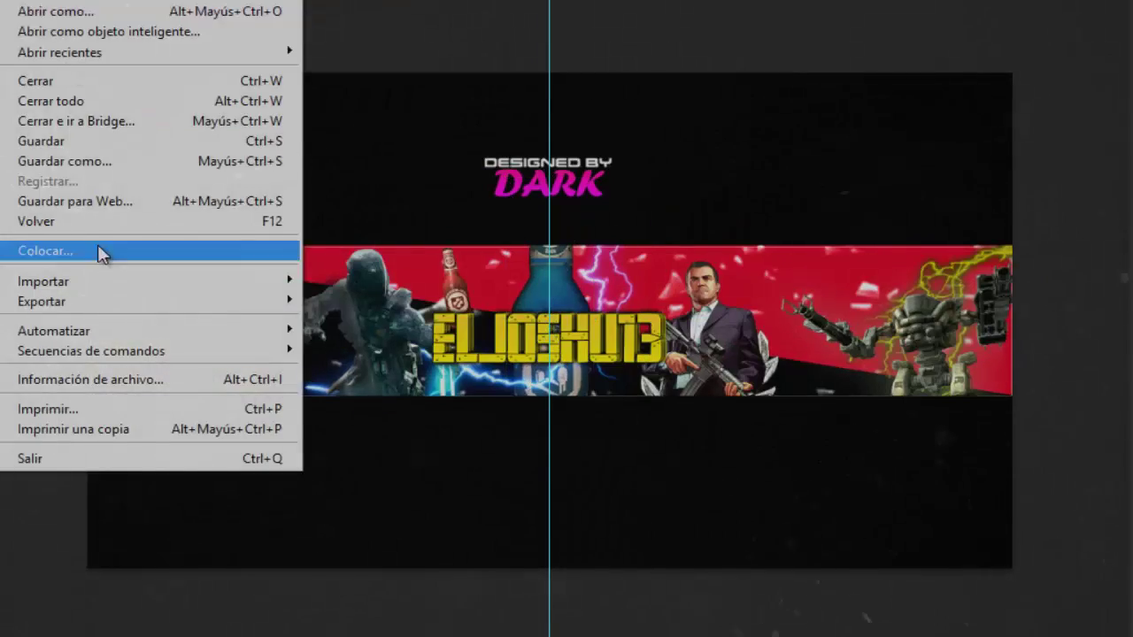
click(98, 244)
click(352, 379)
key(Return)
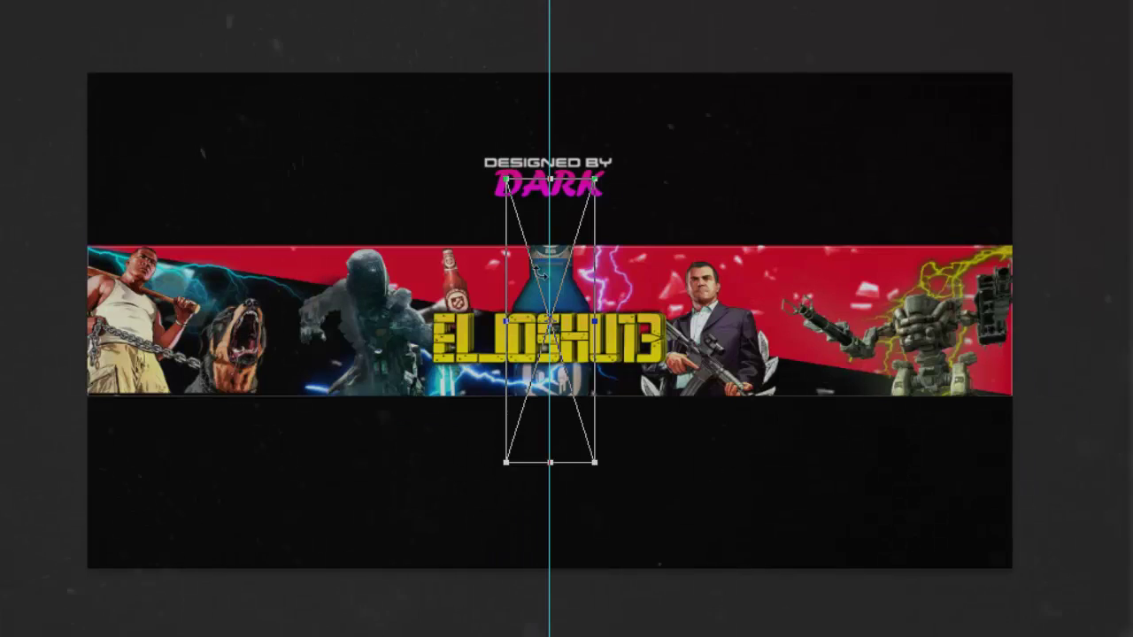
drag(557, 265, 650, 269)
drag(595, 182, 632, 348)
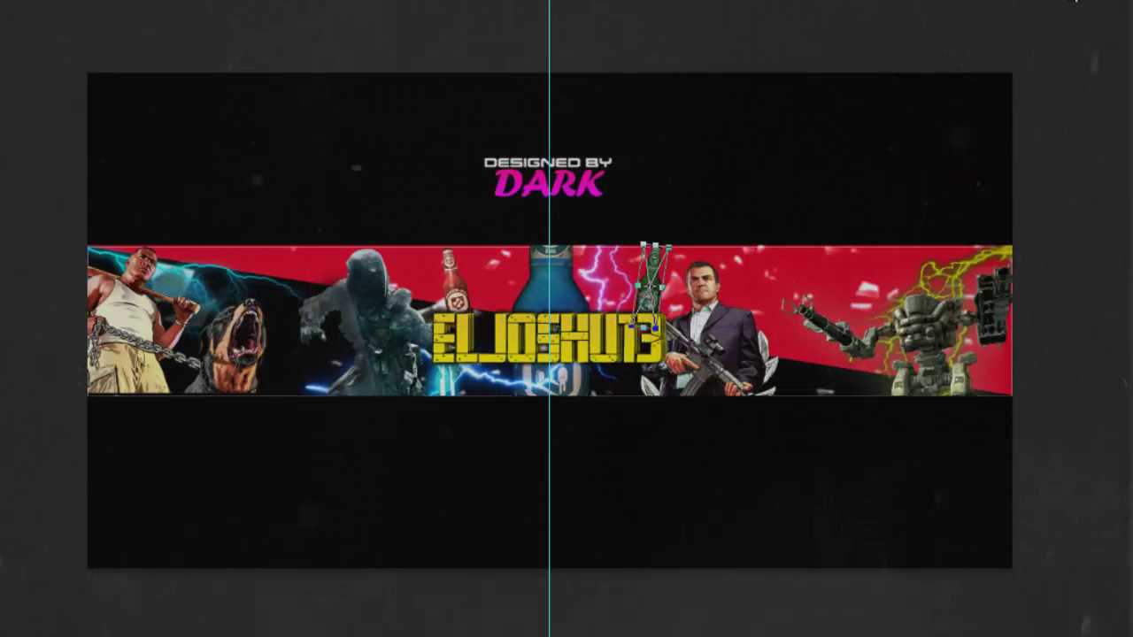
key(Return)
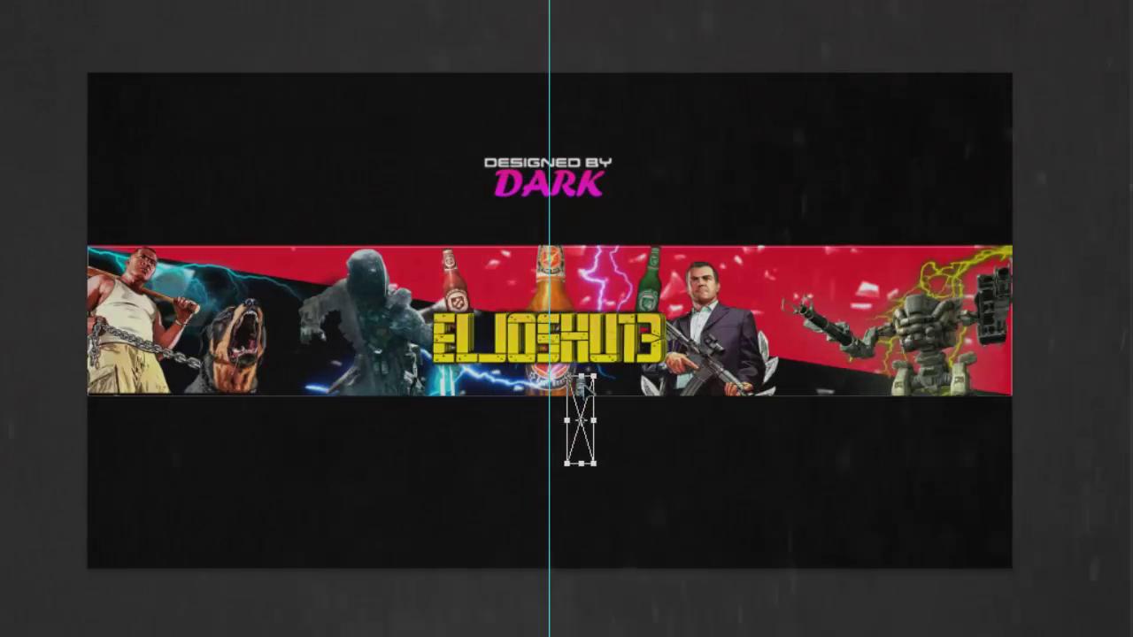
Scale the orange bottle down and set it just above the title
drag(582, 468, 591, 248)
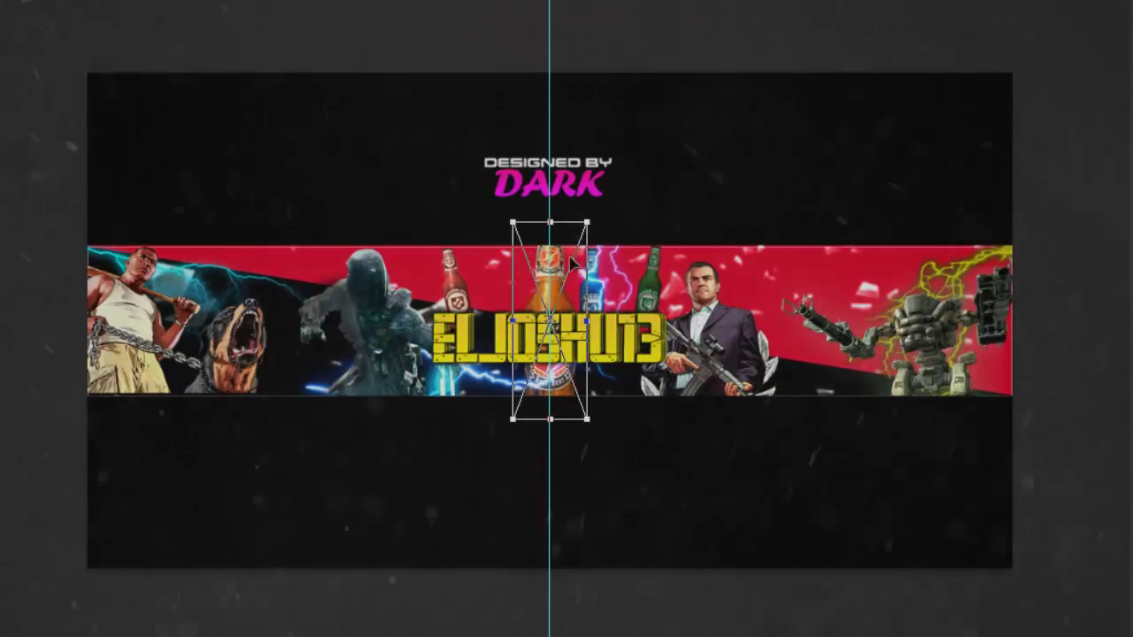
drag(549, 381, 523, 257)
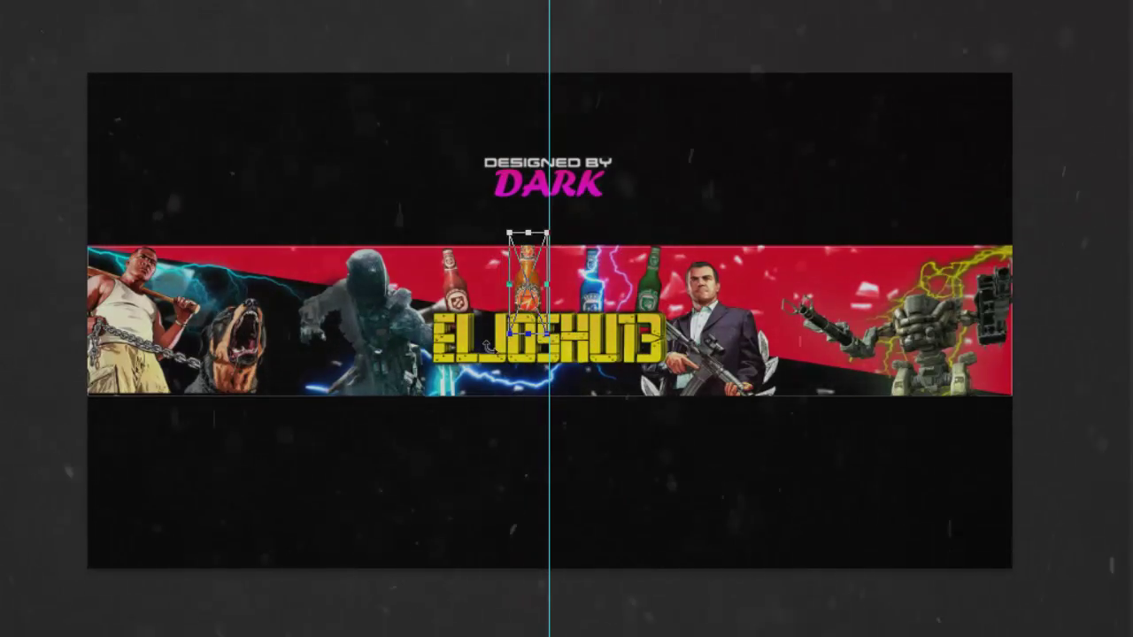
drag(503, 341, 495, 338)
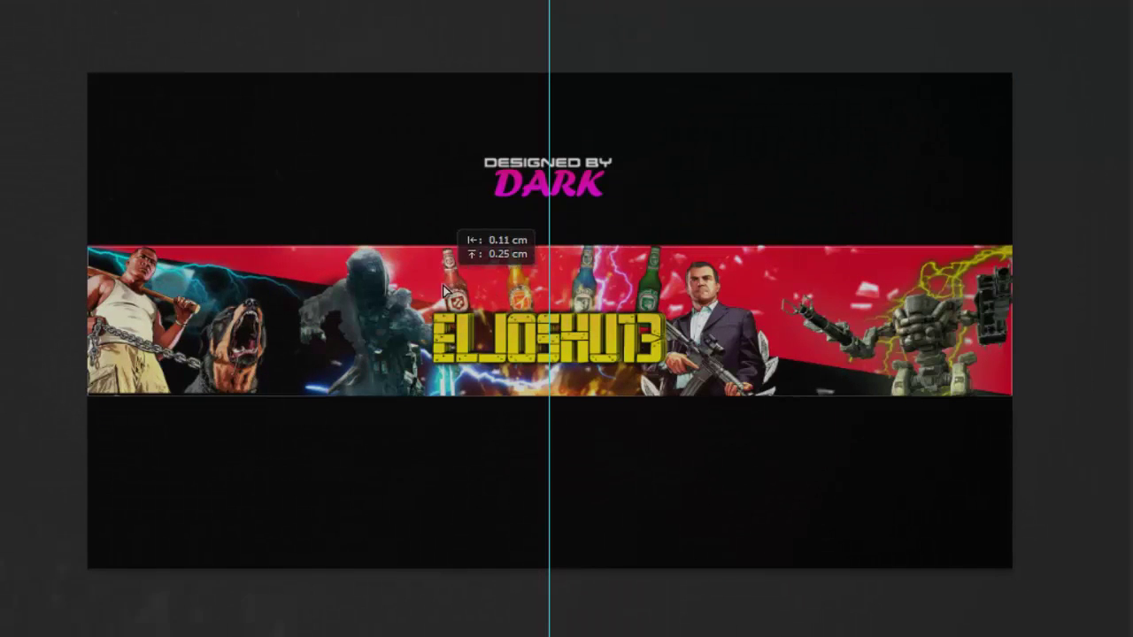
Move the fiery glow over the hooded figure and paste in the stage-lights image
drag(444, 290, 430, 306)
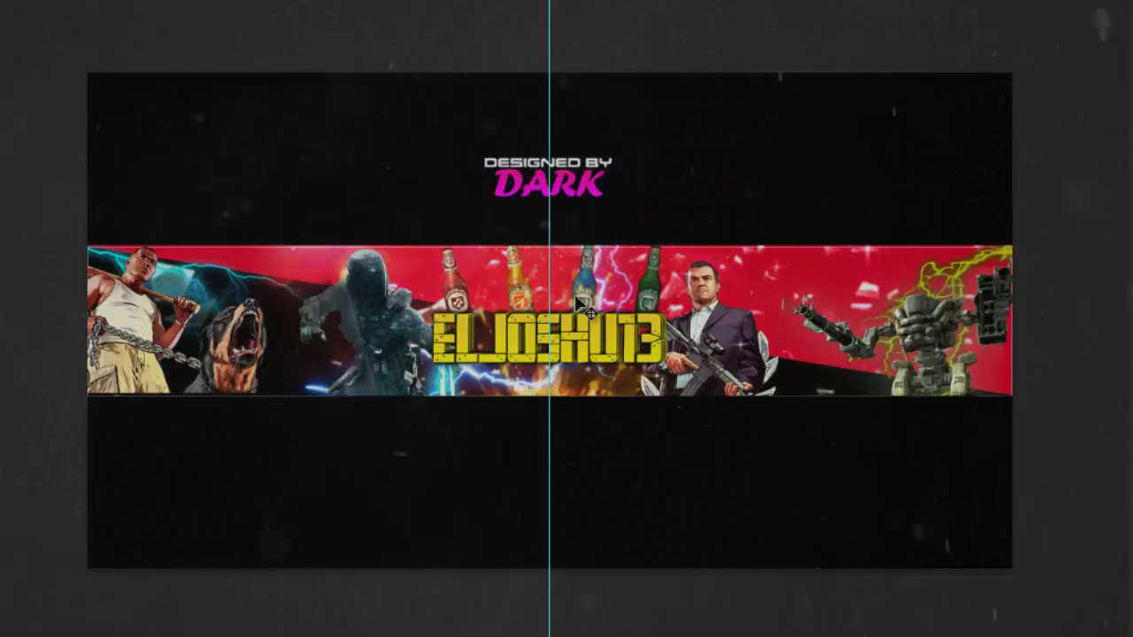
key(ctrl+v)
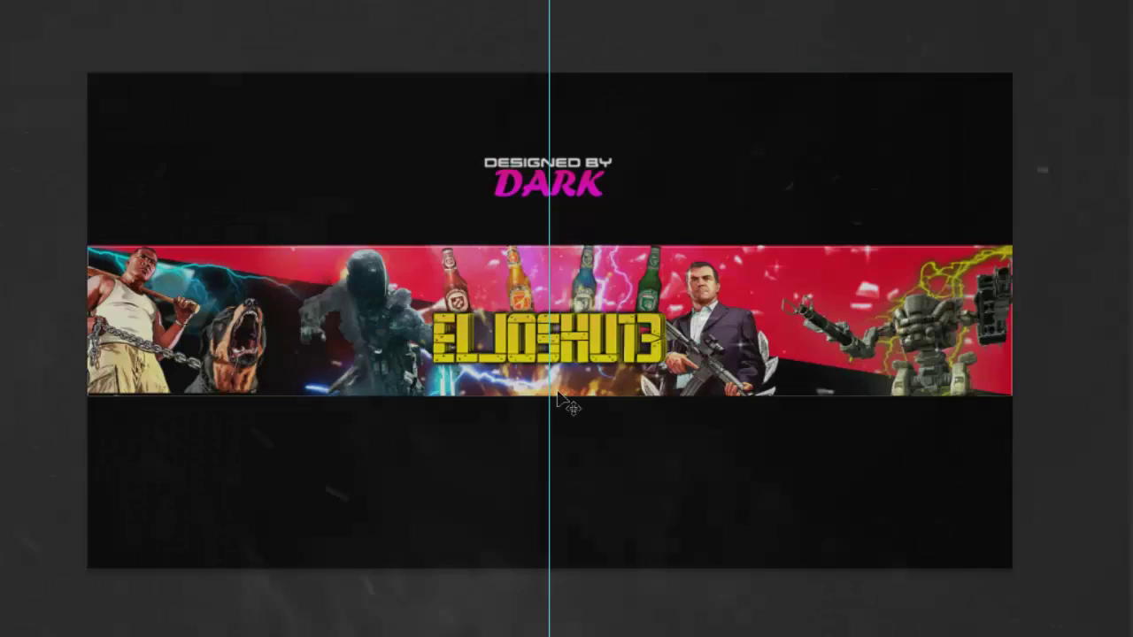
Drag the Twitch, Facebook and Twitter logos onto the left of the ELJOSHU13 banner
drag(558, 400, 574, 354)
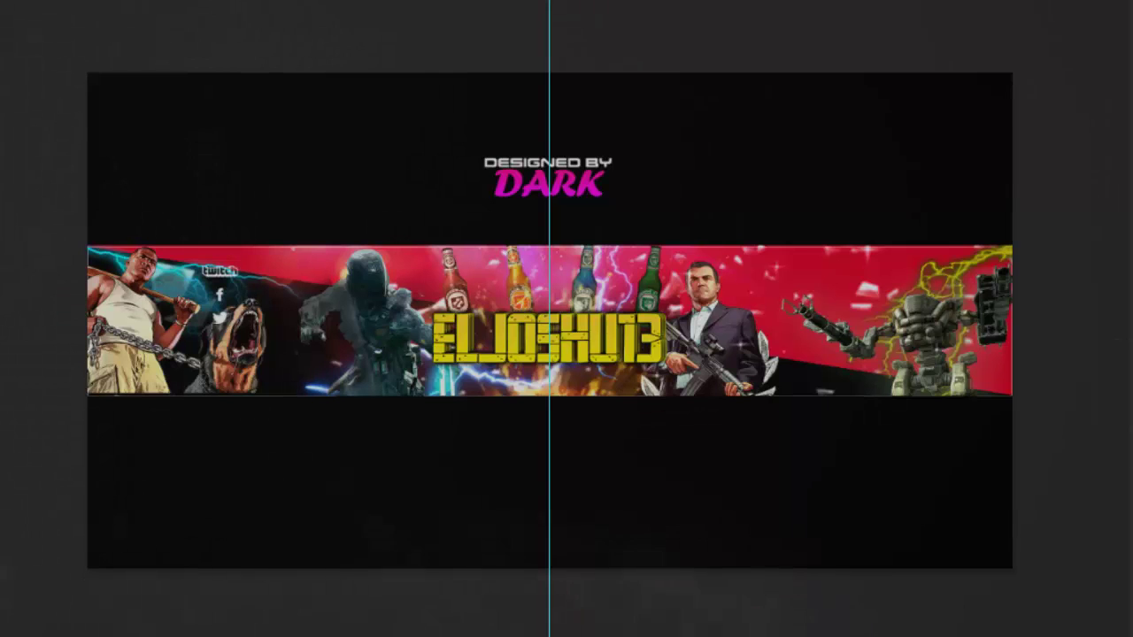
Enlarge the Twitch logo, shift it up-right, and enter the Twitch username beside it
drag(232, 335, 184, 335)
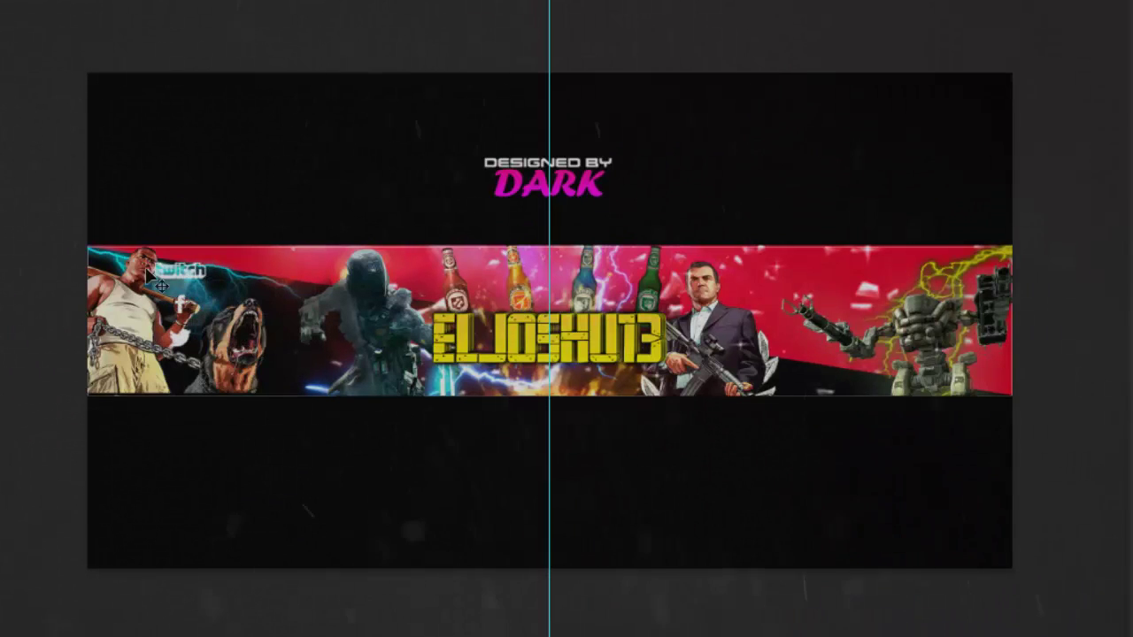
drag(159, 284, 204, 256)
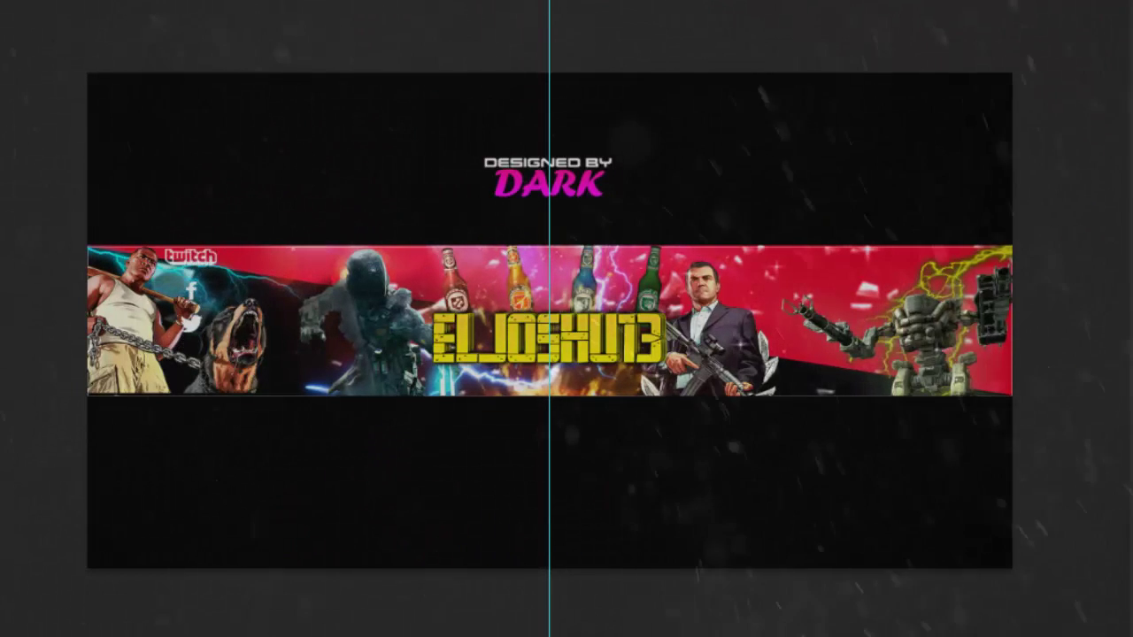
key(Return)
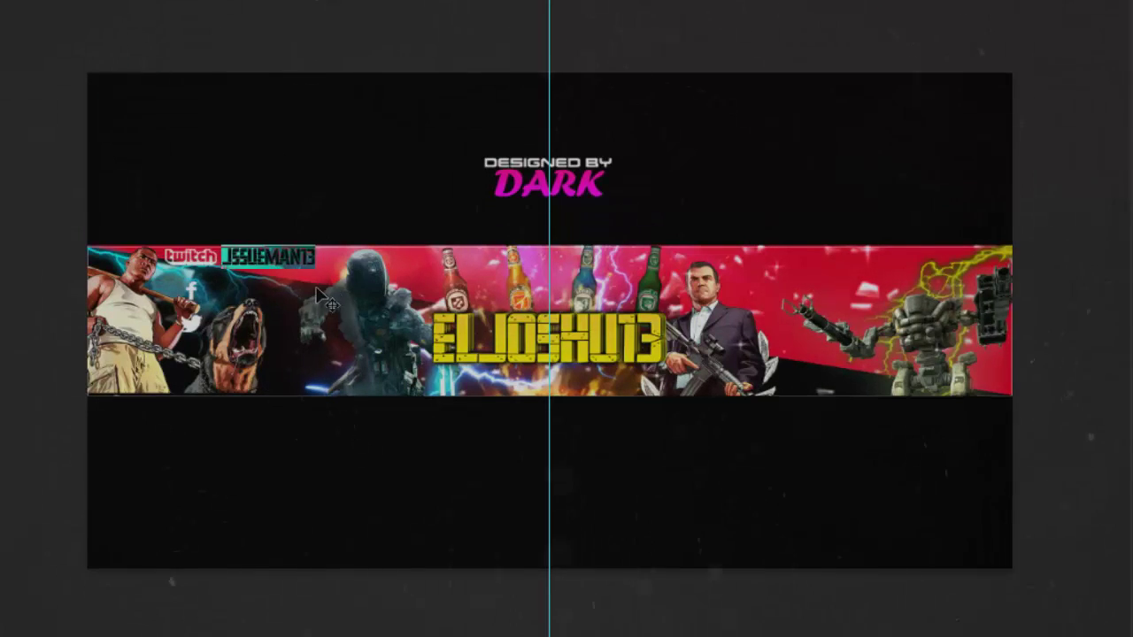
Set the Twitch username's font to Single Sleeve
click(438, 186)
scroll(354, 519, down, 5)
click(345, 410)
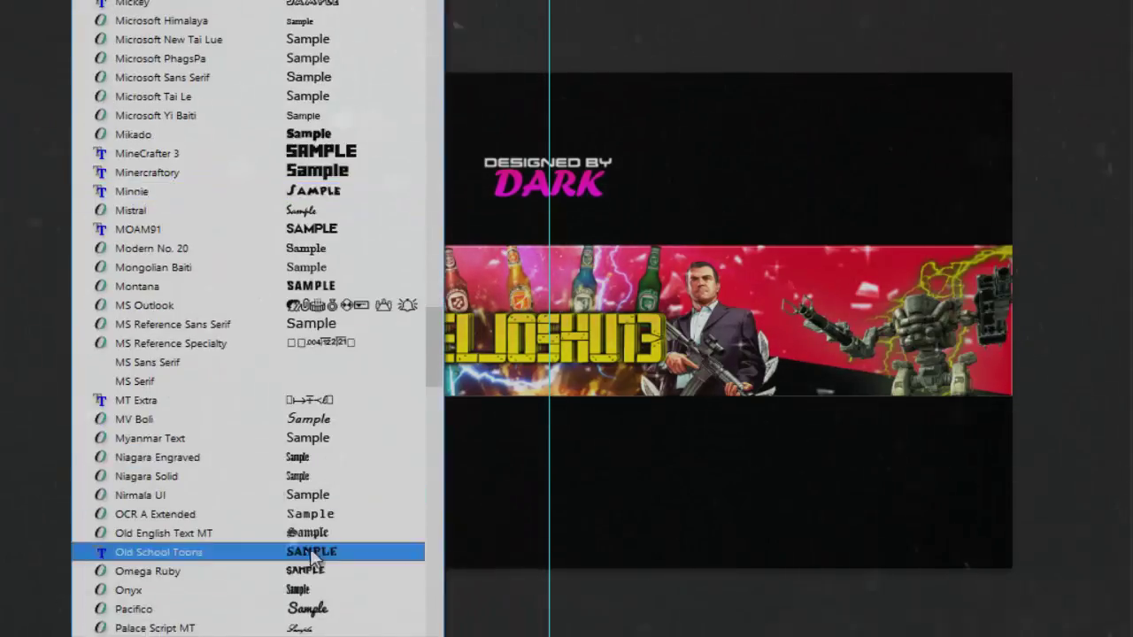
click(345, 546)
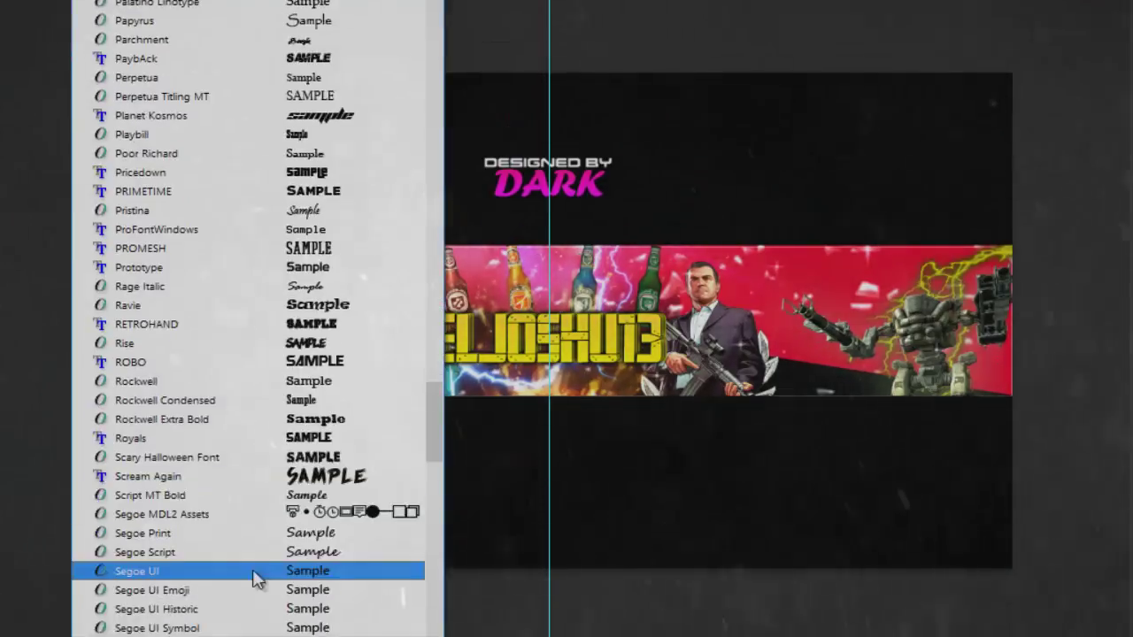
scroll(358, 565, down, 3)
click(357, 571)
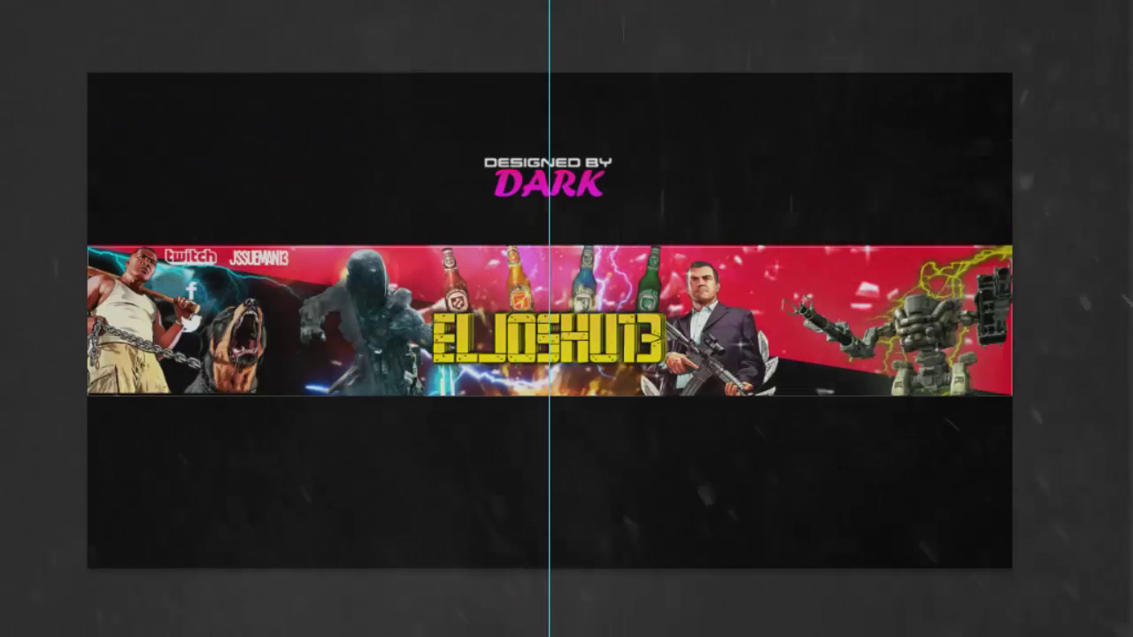
Colour the Twitch username green and duplicate it twice below for the Facebook and Twitter handles
key(ctrl+a)
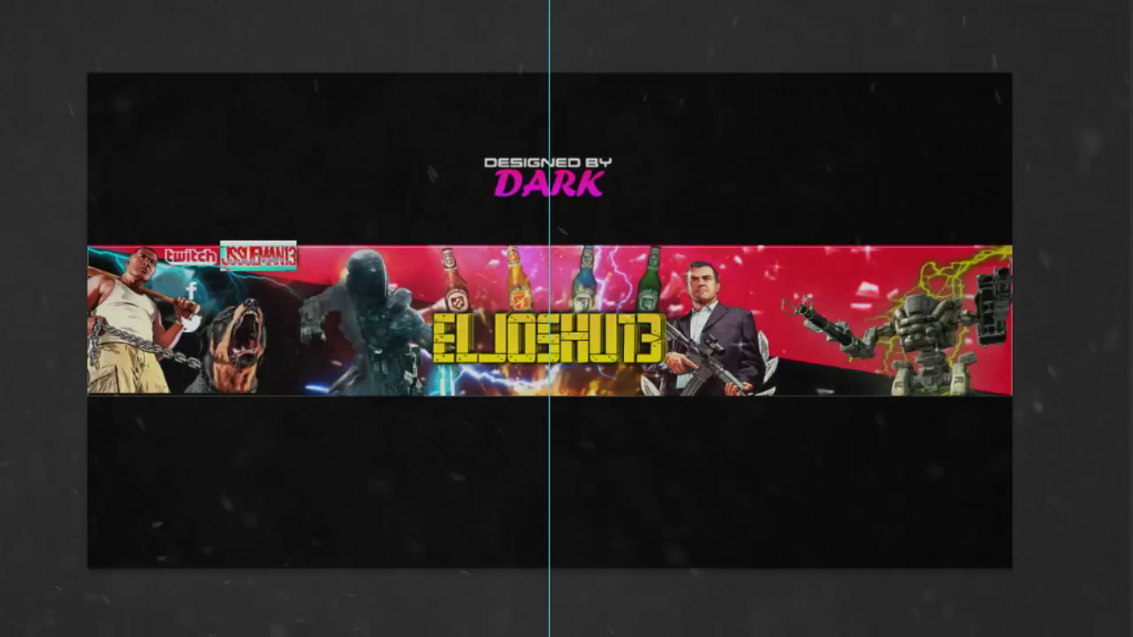
key(ctrl+Return)
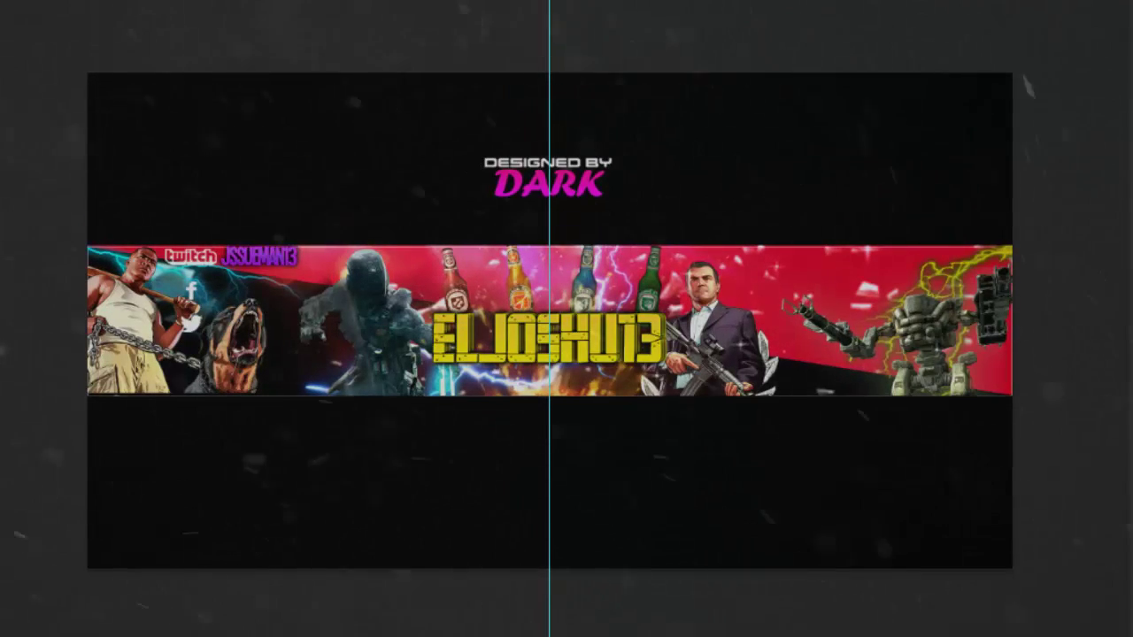
drag(250, 262, 246, 297)
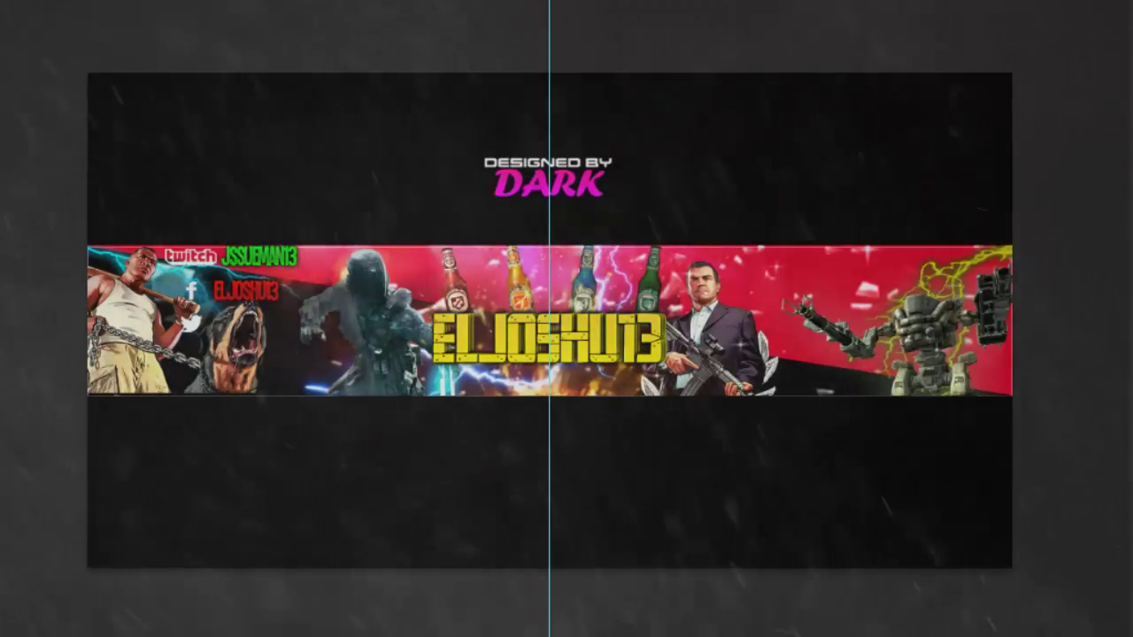
drag(290, 260, 283, 325)
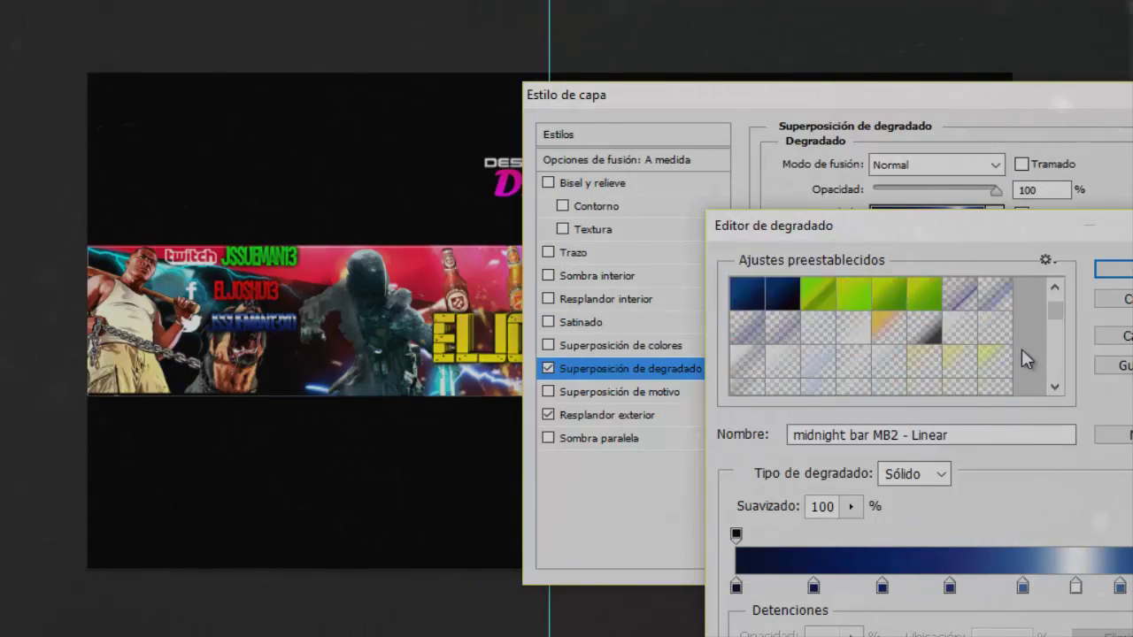
Apply a yellow-orange preset as the Twitter username's Gradient Overlay and confirm the layer style
click(748, 349)
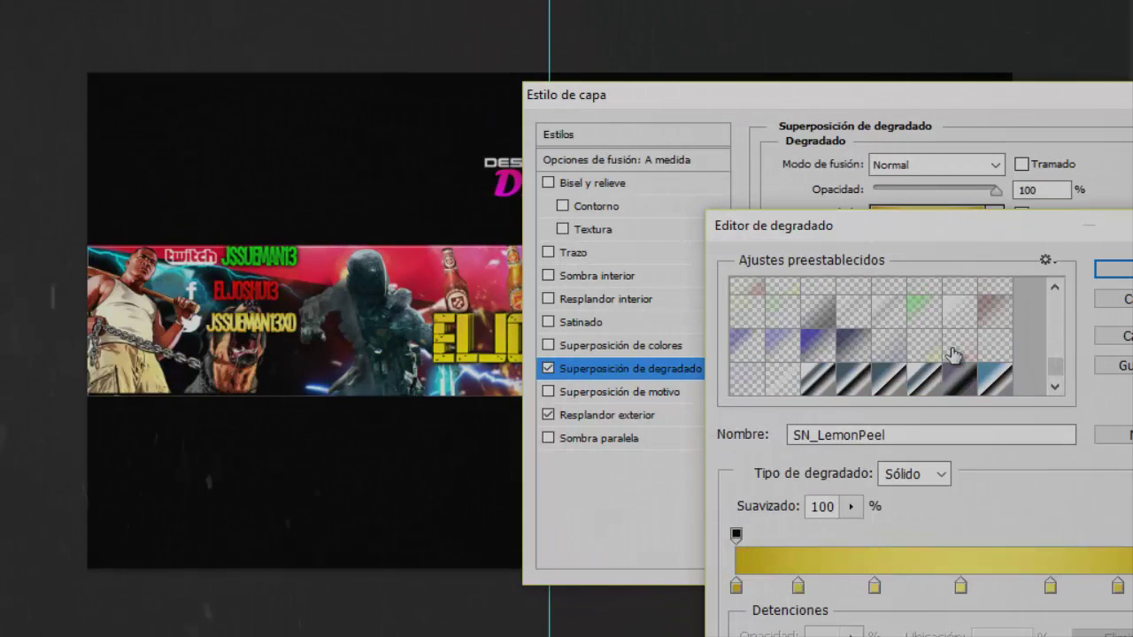
key(Escape)
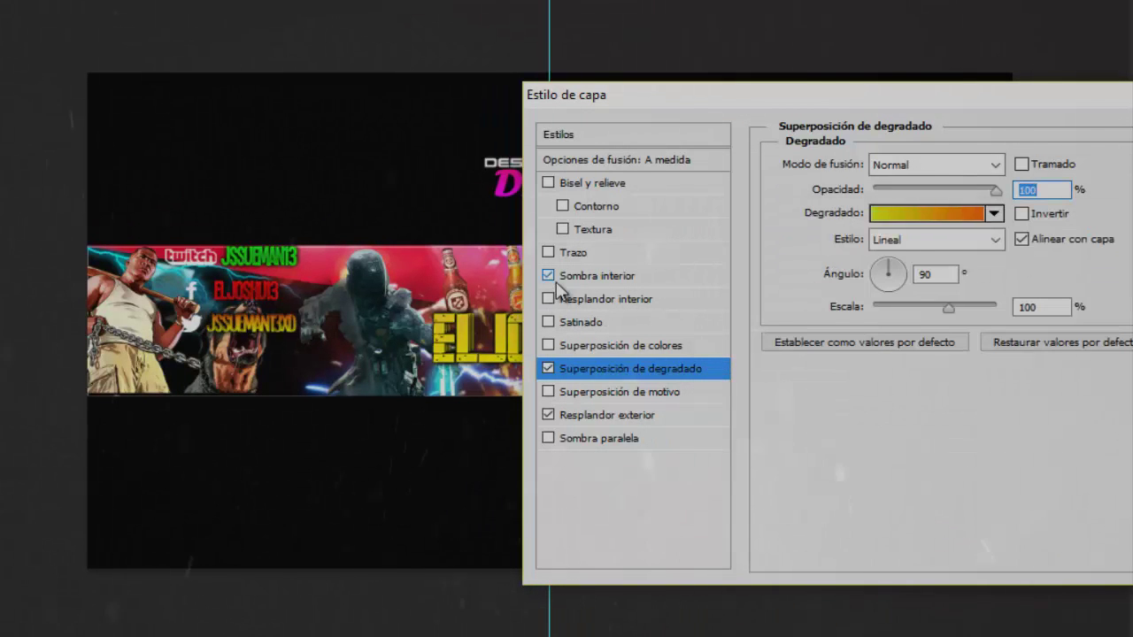
key(Return)
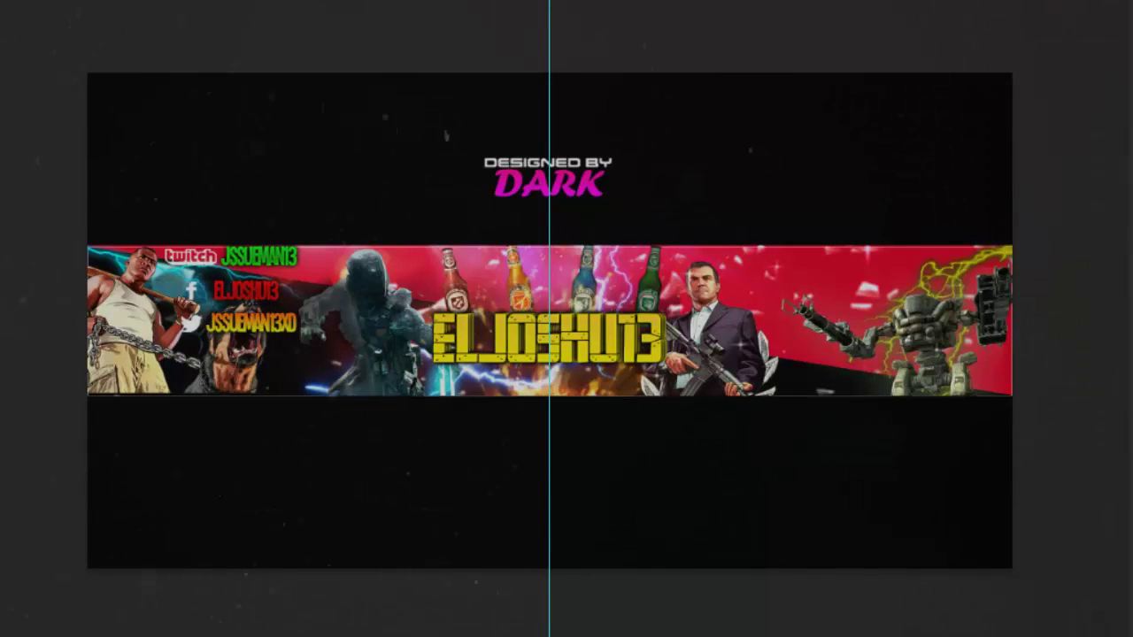
Shift the Twitch, Facebook and Twitter handles to the red band's right, then enlarge and reposition the mech robot
drag(263, 272, 836, 412)
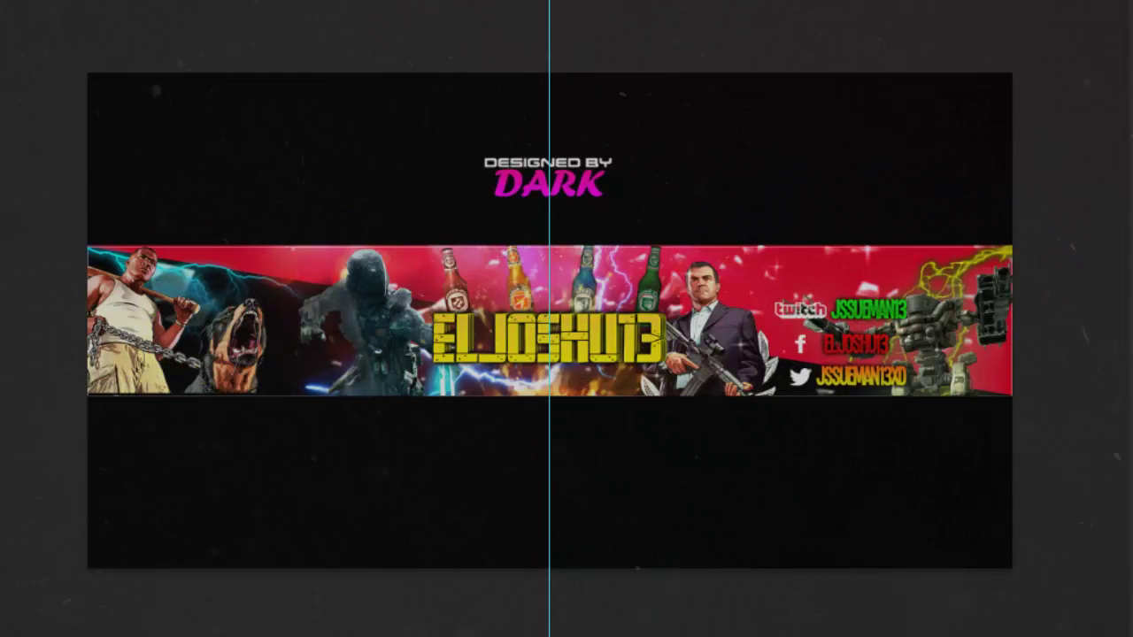
key(ctrl+t)
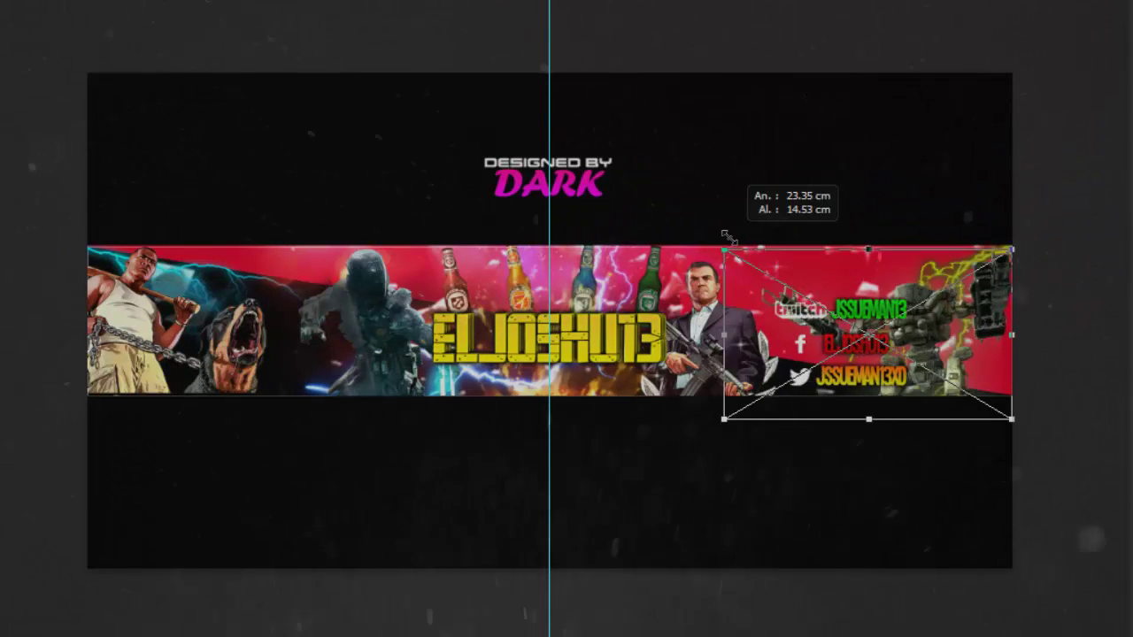
drag(721, 228, 650, 207)
key(Return)
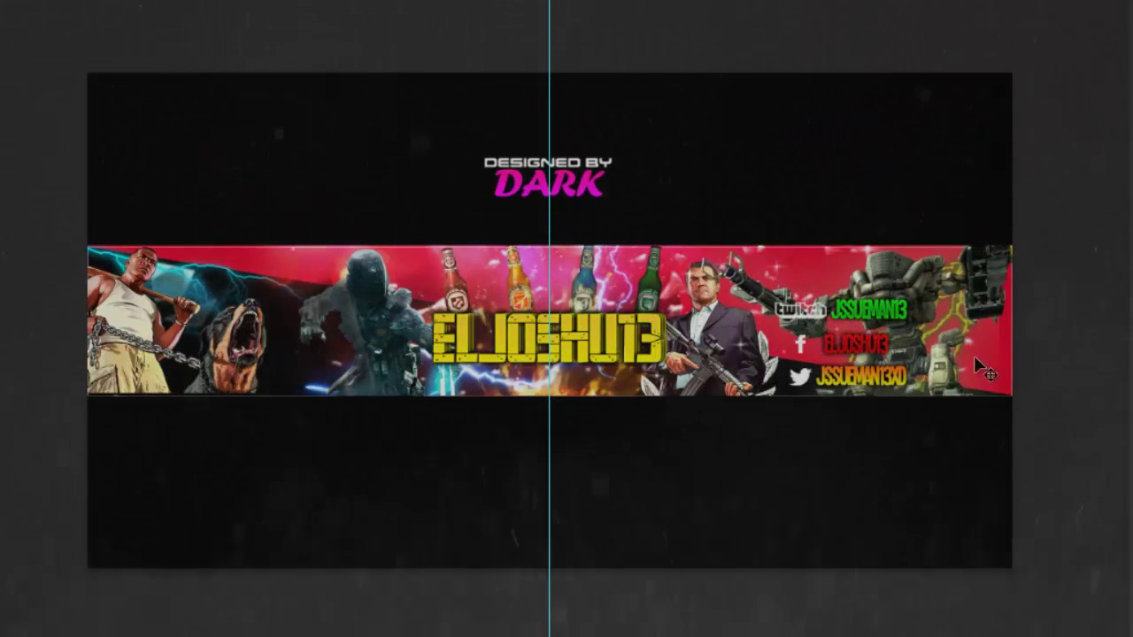
drag(974, 355, 1036, 347)
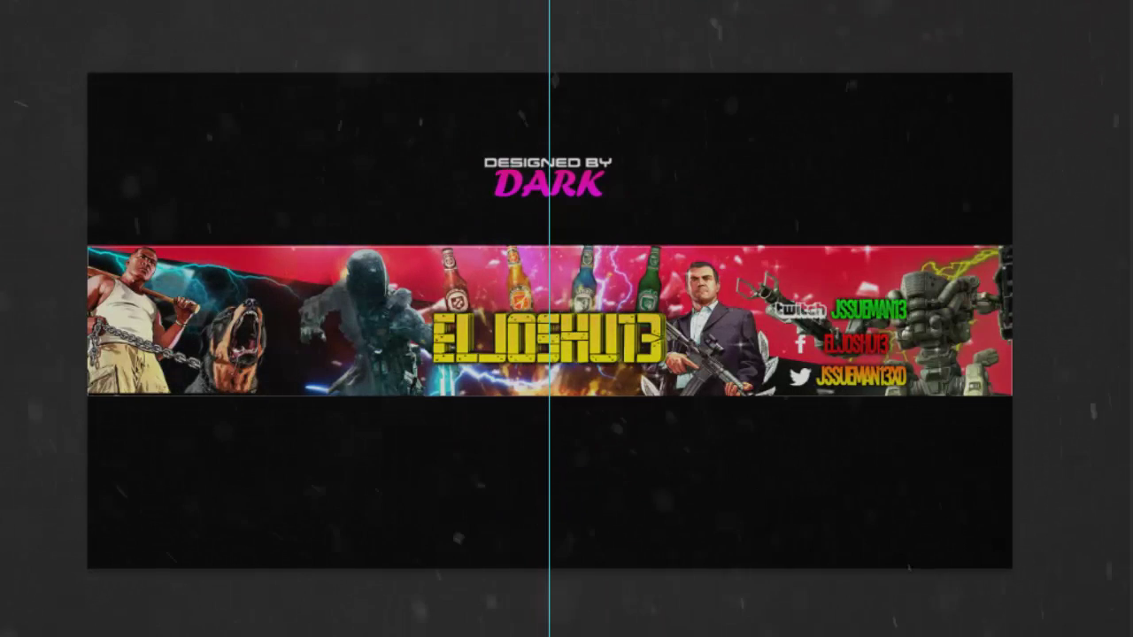
mouse_move(472, 336)
mouse_down()
mouse_move(673, 338)
mouse_move(516, 324)
mouse_move(524, 337)
mouse_up()
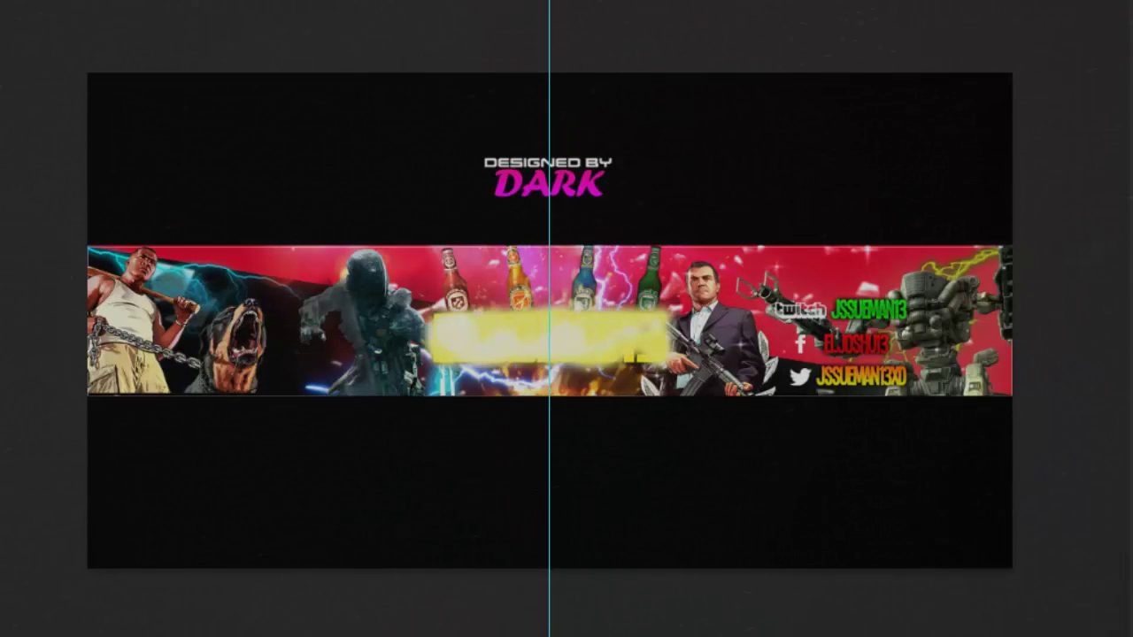
key(ctrl+z)
drag(434, 354, 673, 354)
drag(430, 311, 675, 313)
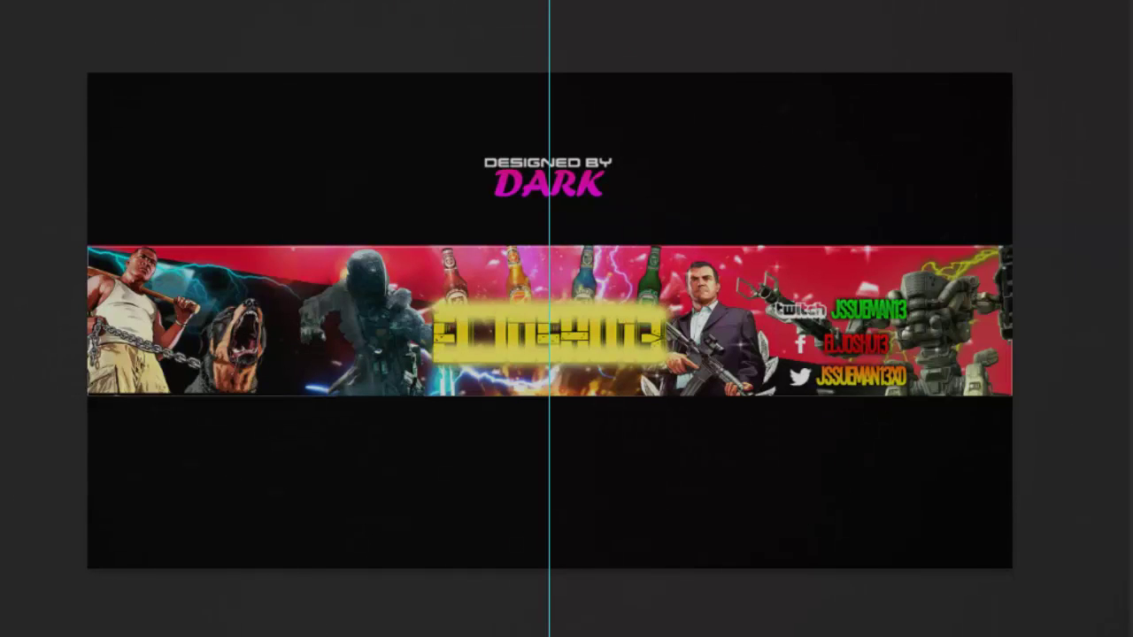
key(ctrl+z)
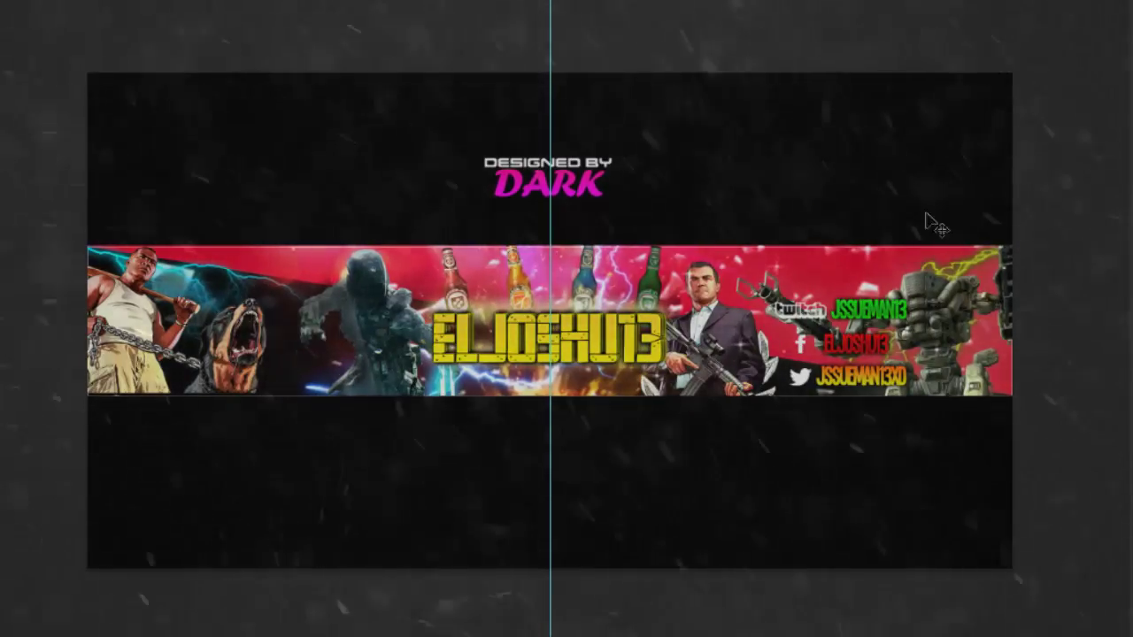
drag(648, 305, 652, 261)
key(ctrl+z)
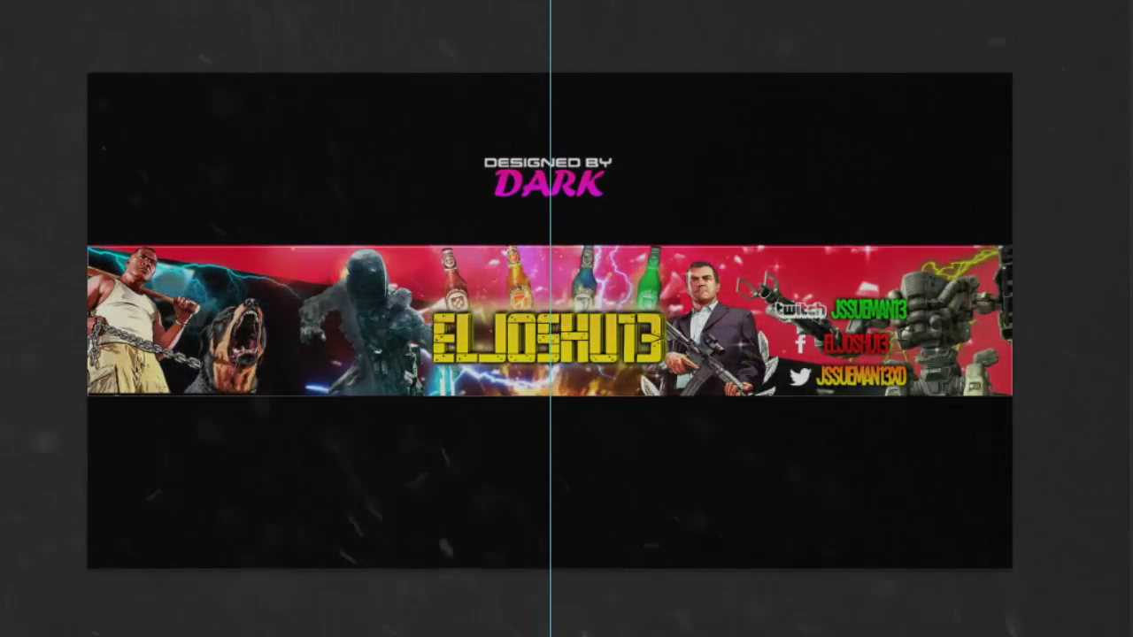